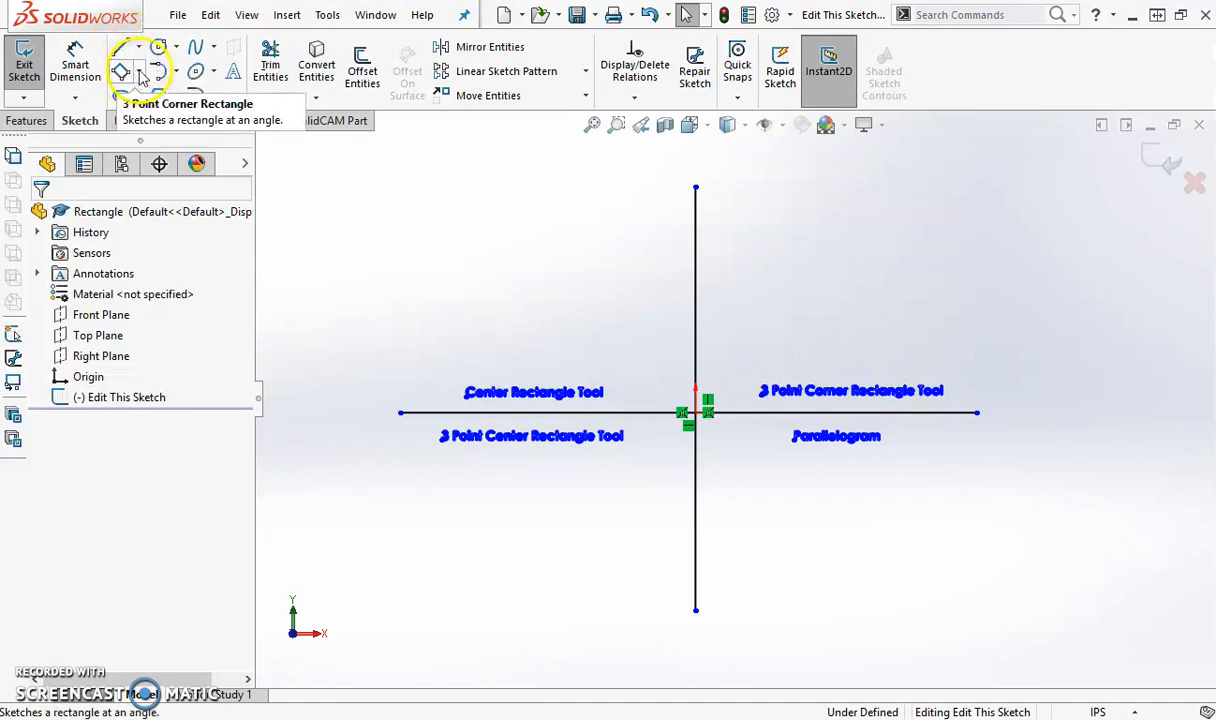
Sketch a corner rectangle about 2.1 by 0.75 in at the upper left of the sketch, clear of the dividing lines.
click(141, 73)
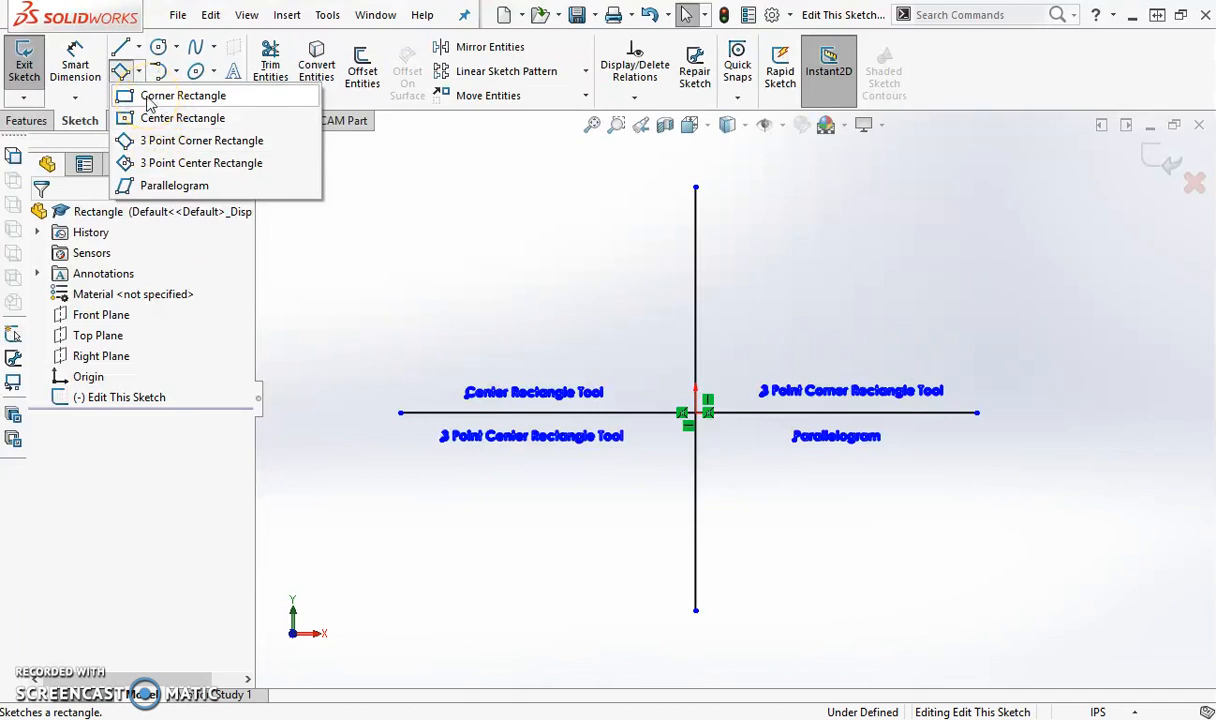
click(150, 98)
click(298, 187)
click(455, 243)
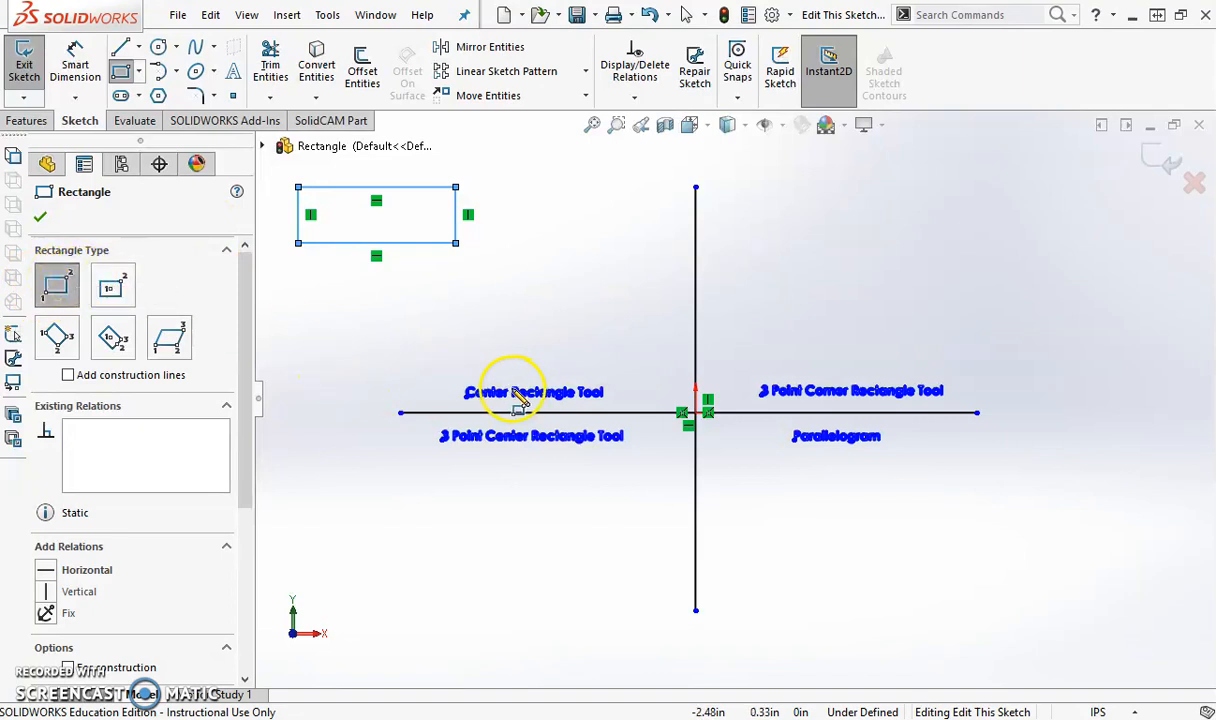
Sketch a center rectangle about 2.2 by 1.2 in above the "Center Rectangle Tool" label.
scroll(483, 357, down, 3)
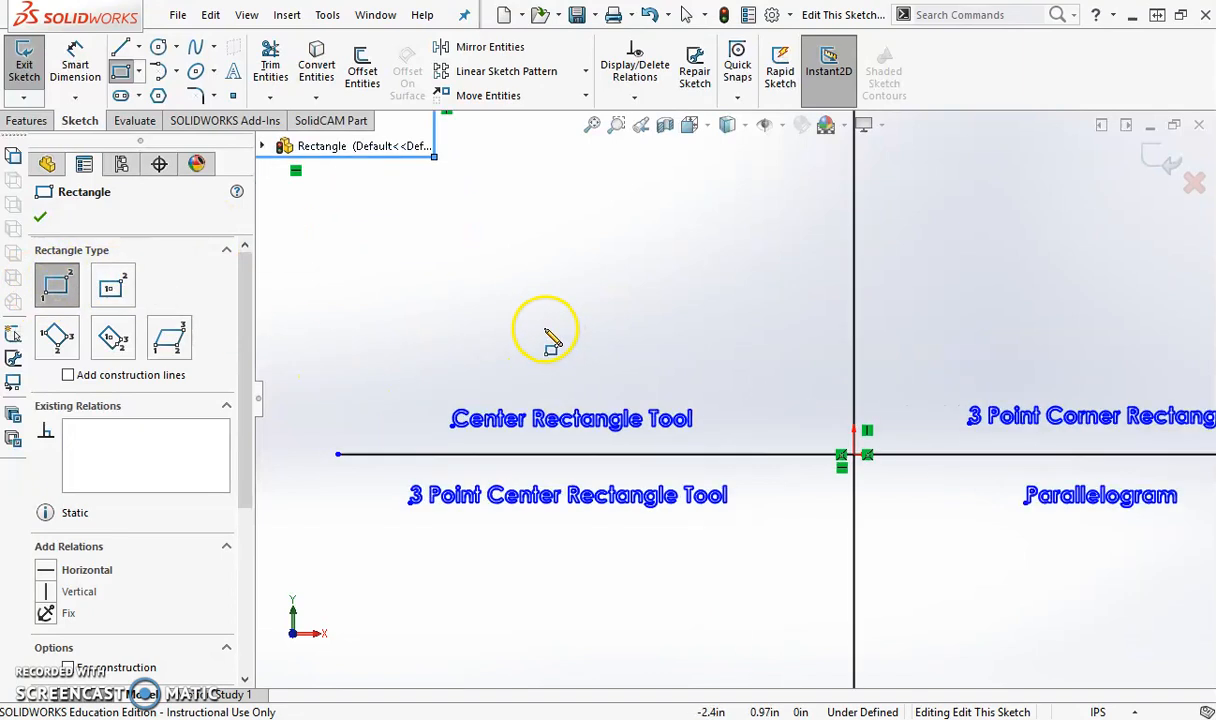
click(111, 290)
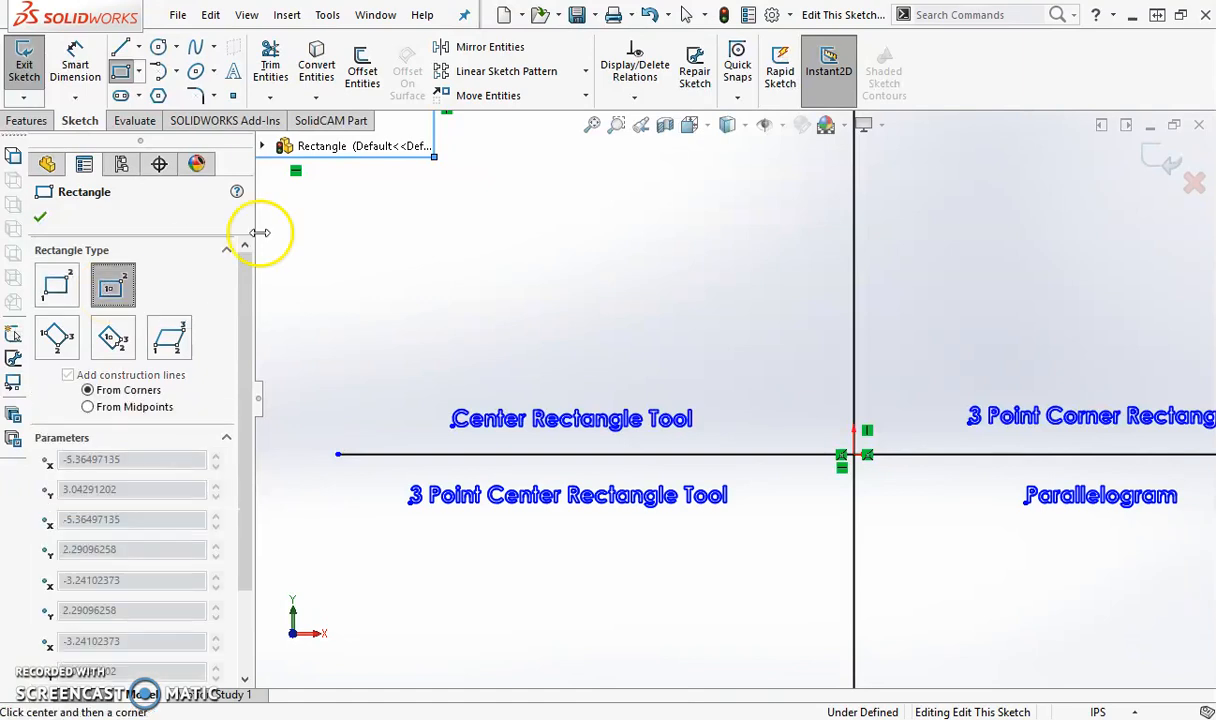
click(543, 277)
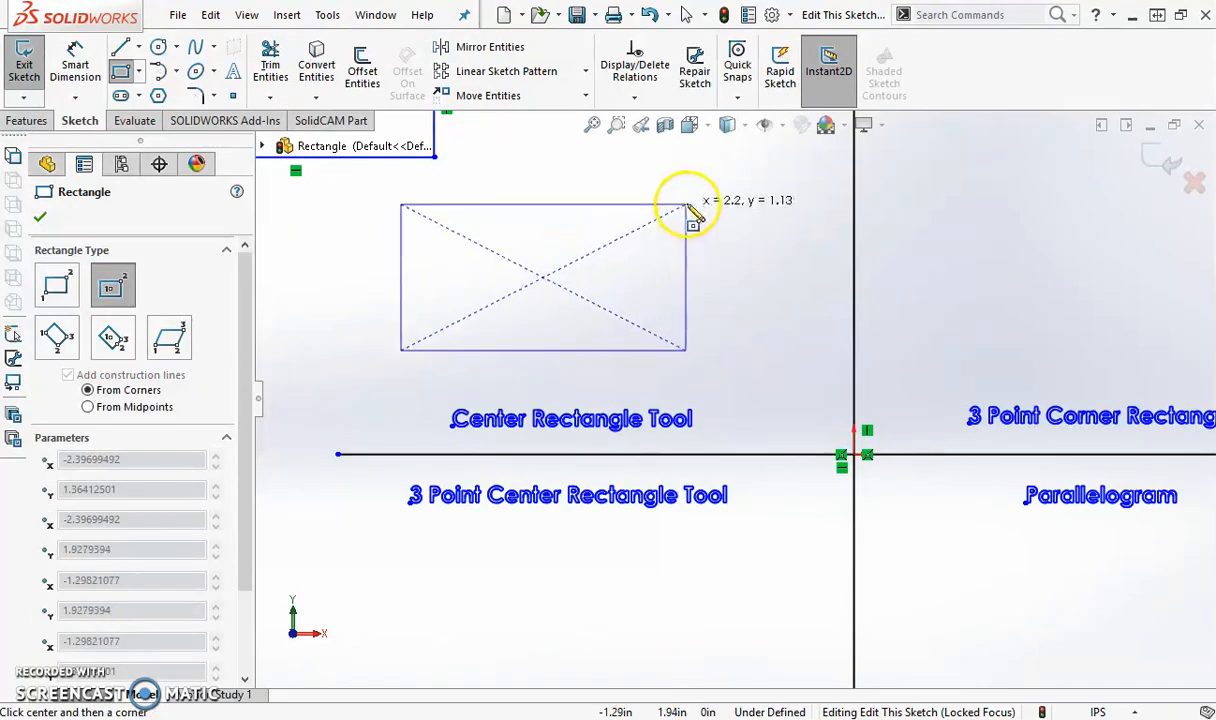
click(689, 201)
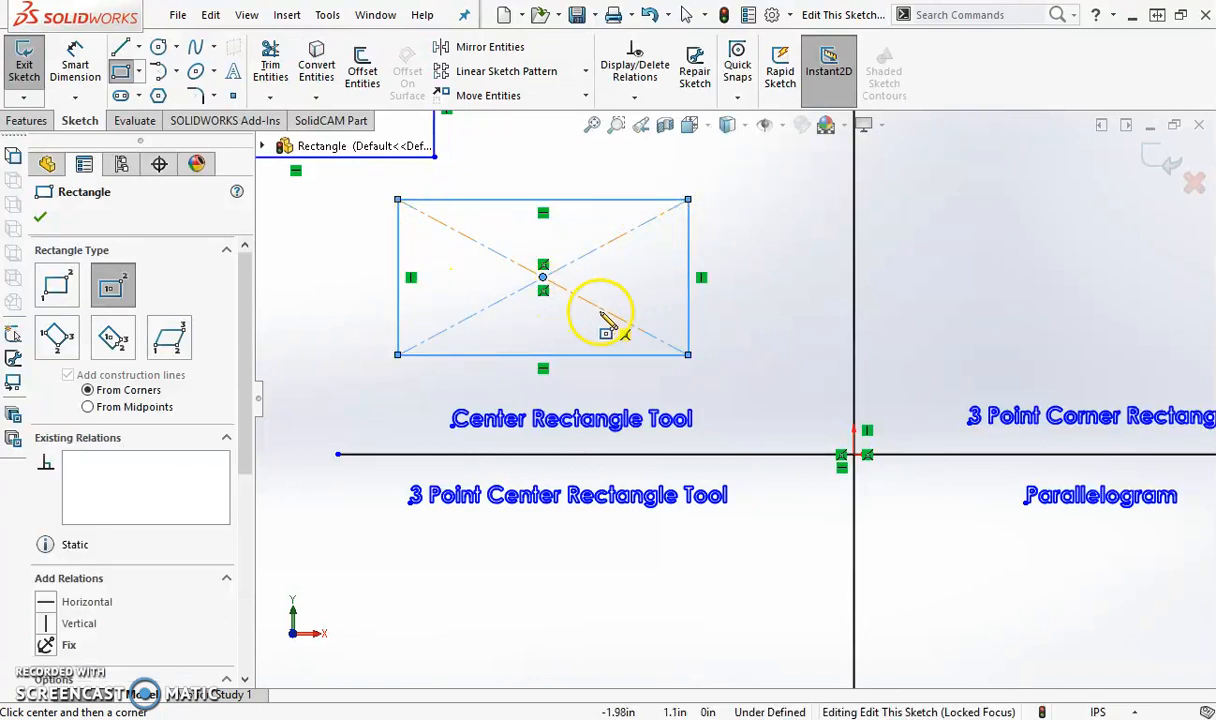
Sketch a tilted 3 Point Corner Rectangle about 2.4 by 1.1 in above the "3 Point Corner Rectangle Tool" label.
scroll(620, 335, up, 3)
scroll(1090, 260, down, 3)
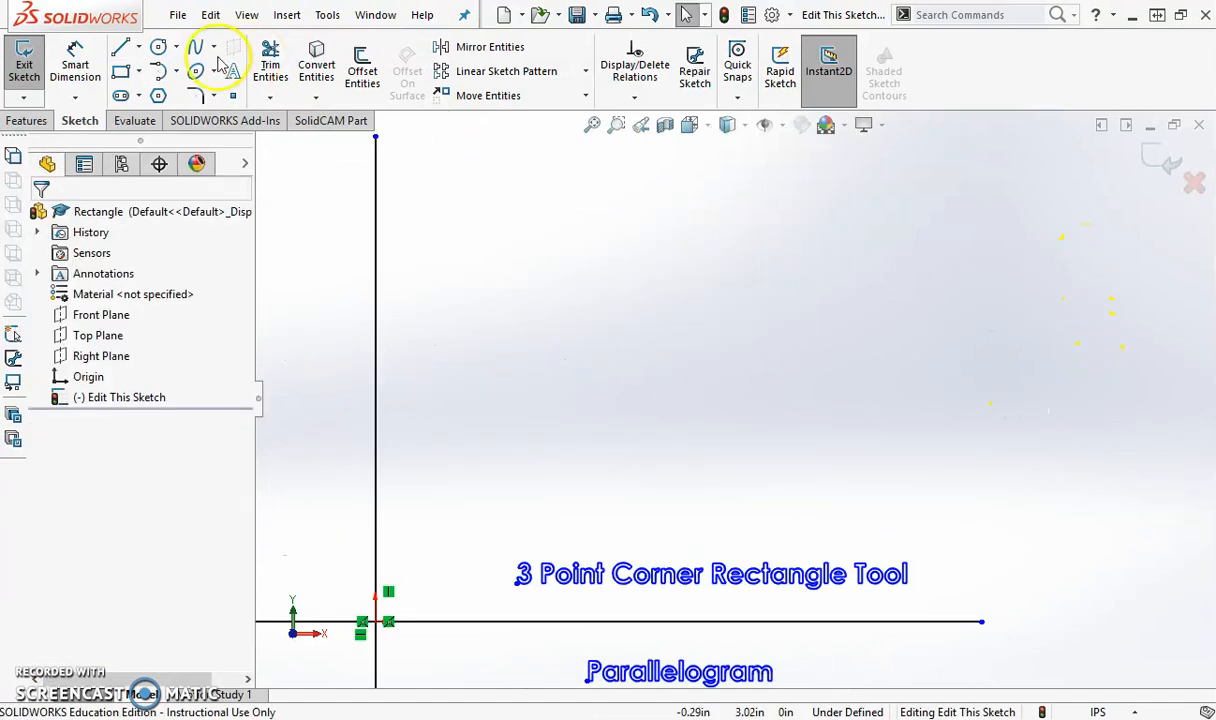
click(140, 73)
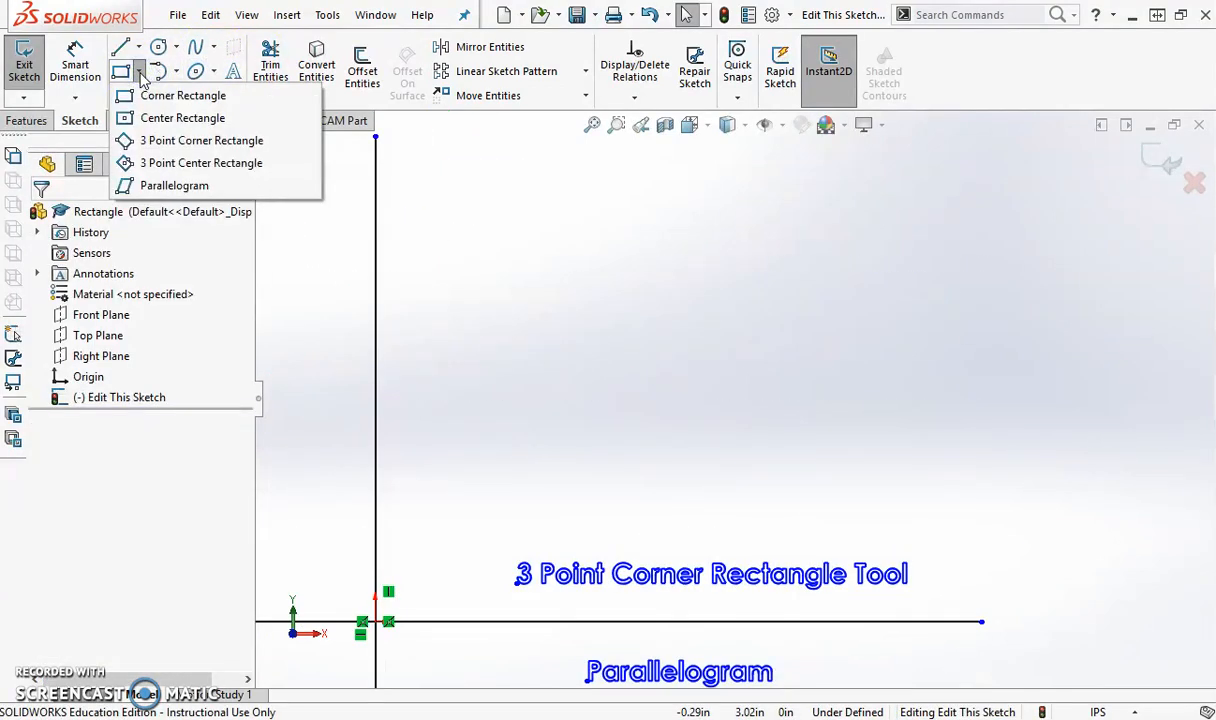
click(150, 140)
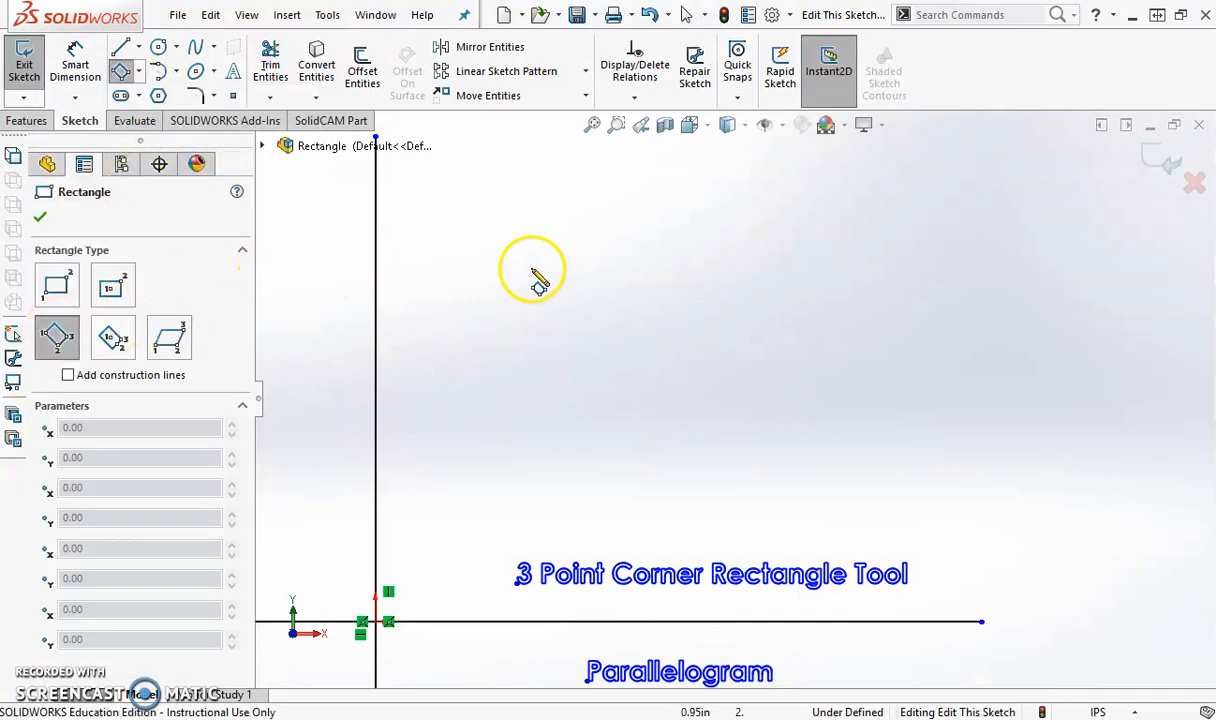
click(510, 257)
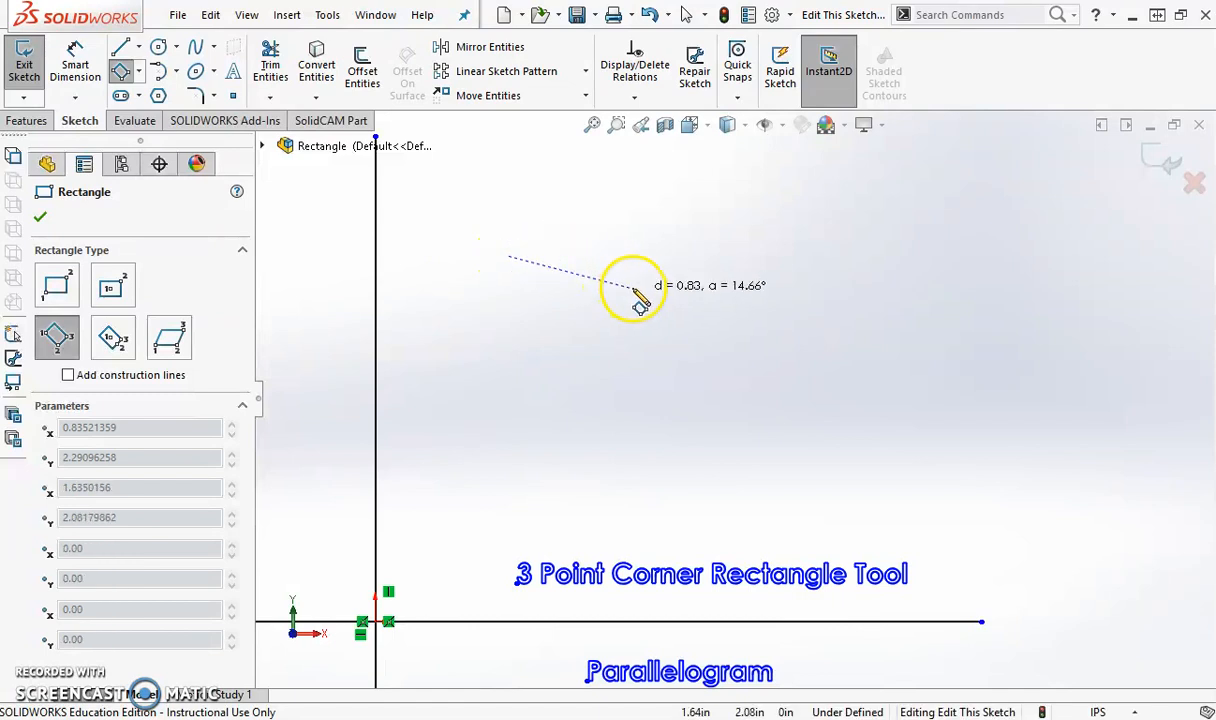
click(826, 465)
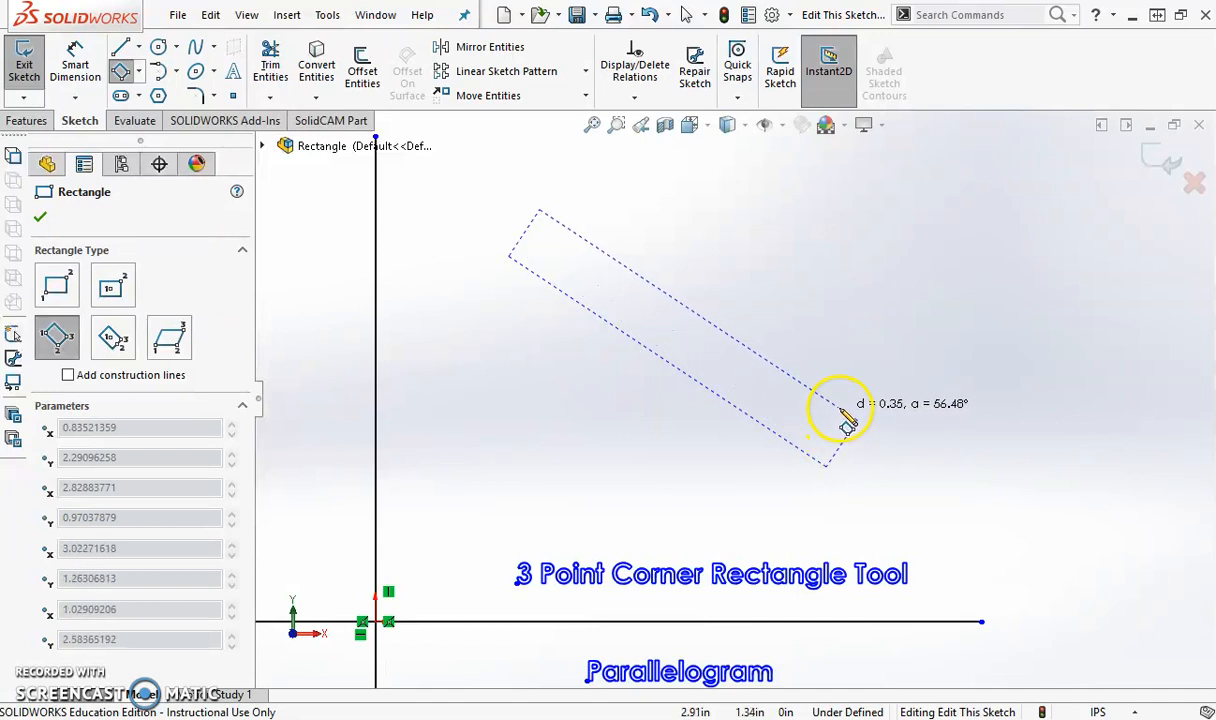
click(913, 336)
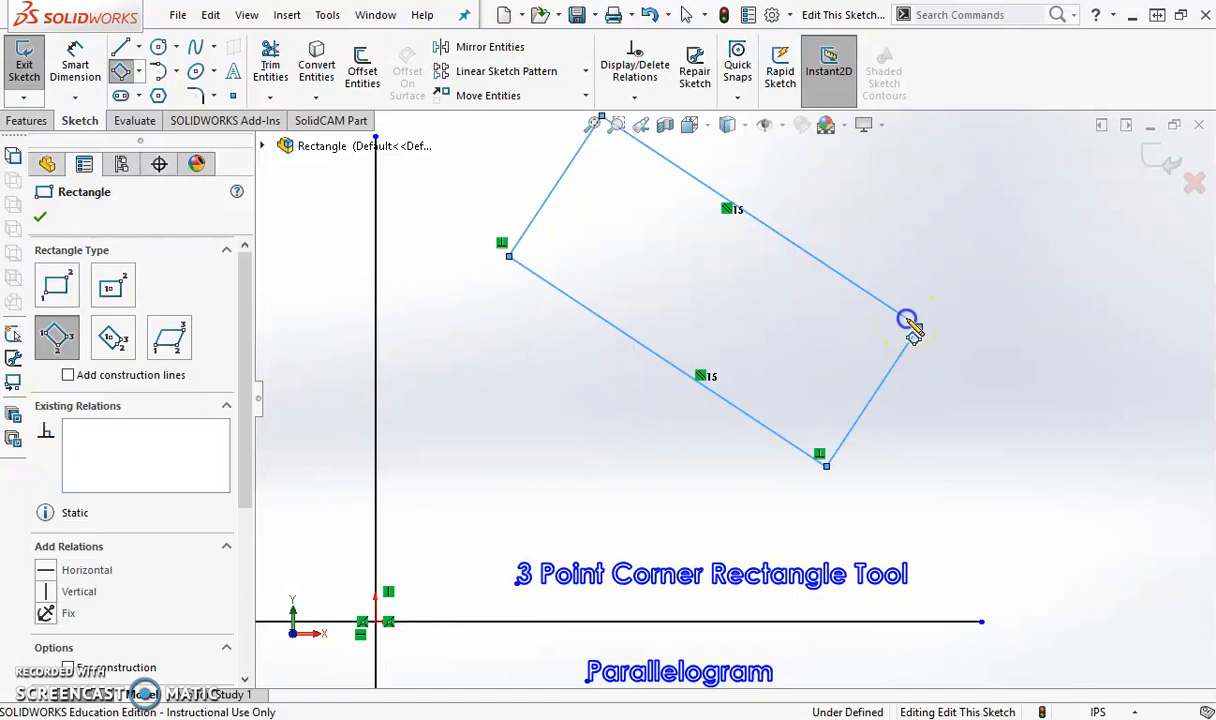
Sketch a tilted 3 Point Center Rectangle about 3.1 by 1.3 in below the "3 Point Center Rectangle Tool" label.
scroll(898, 374, up, 5)
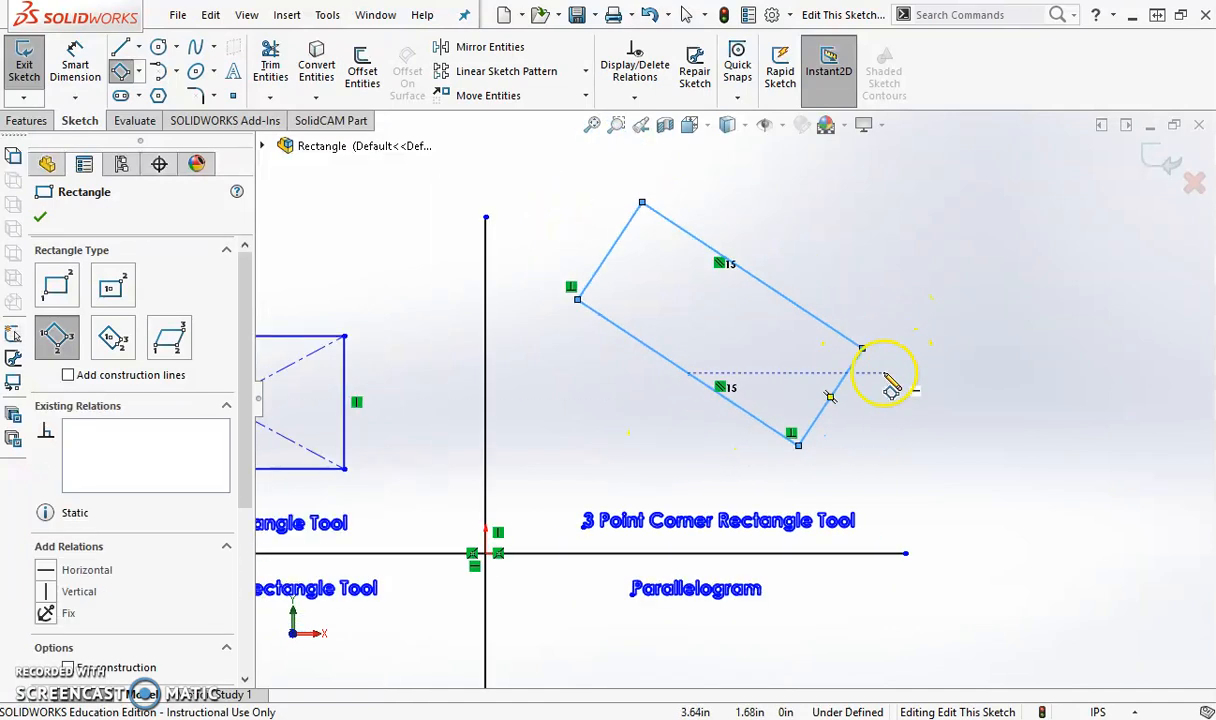
key(f)
scroll(430, 635, down, 3)
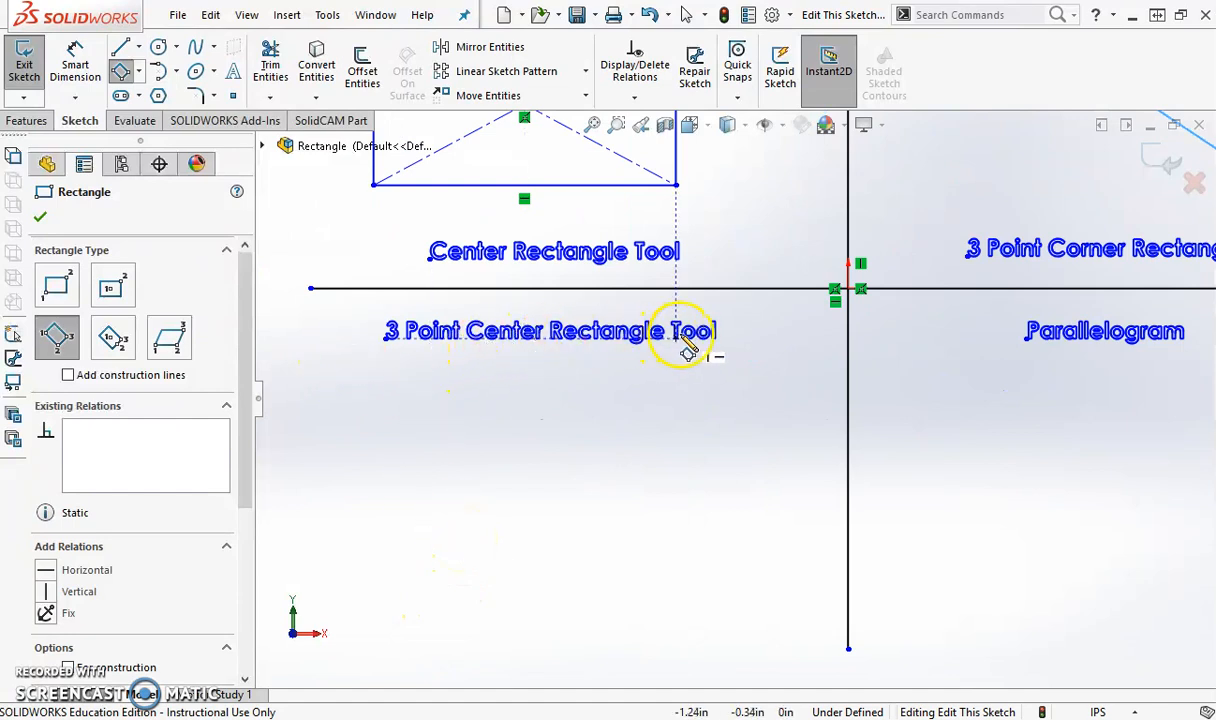
click(112, 340)
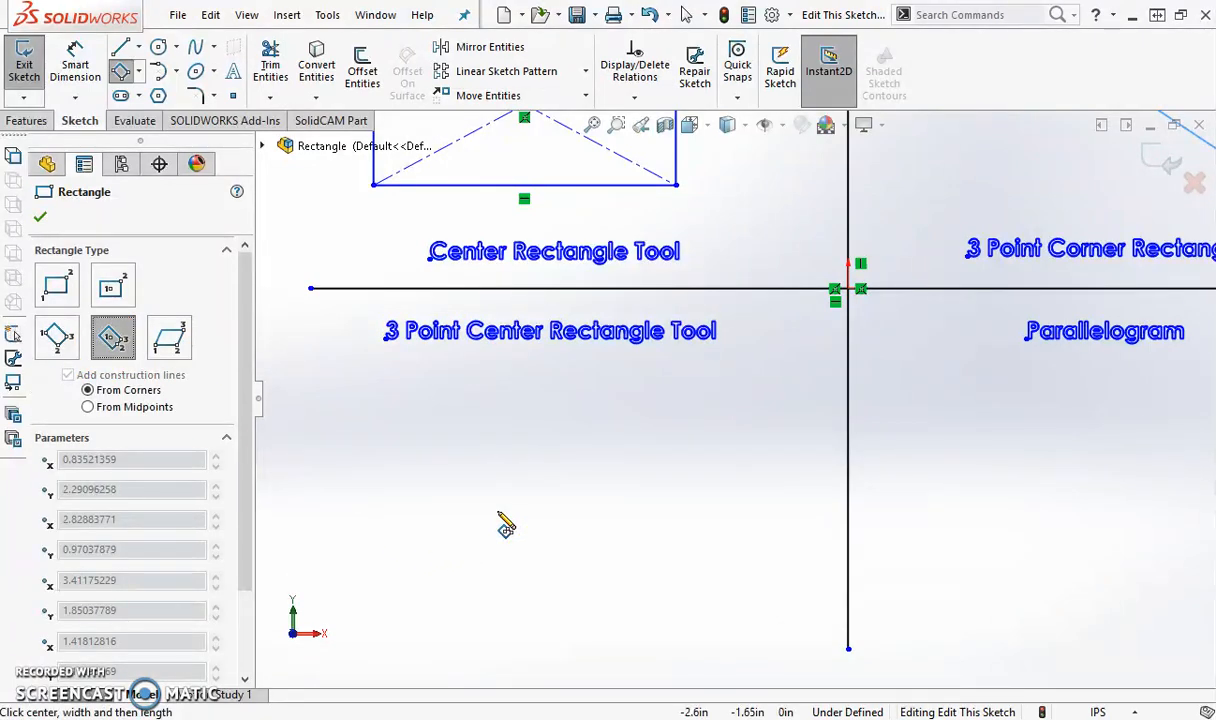
drag(497, 511, 697, 584)
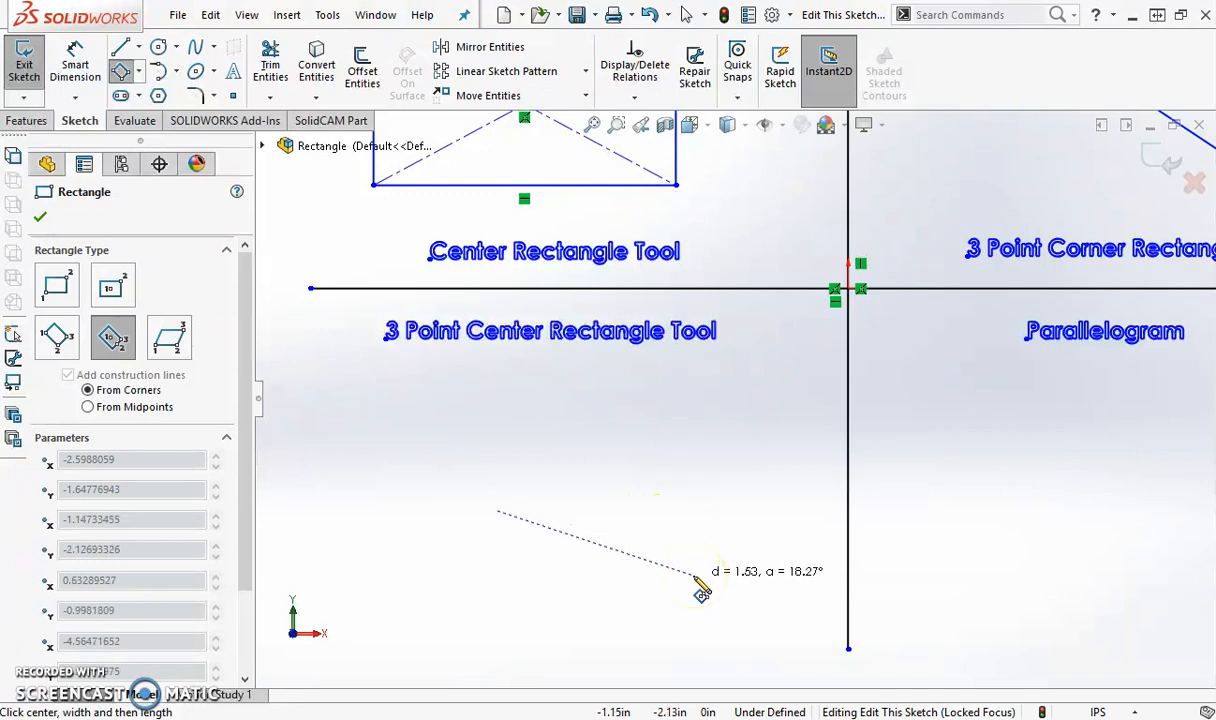
drag(695, 580, 693, 578)
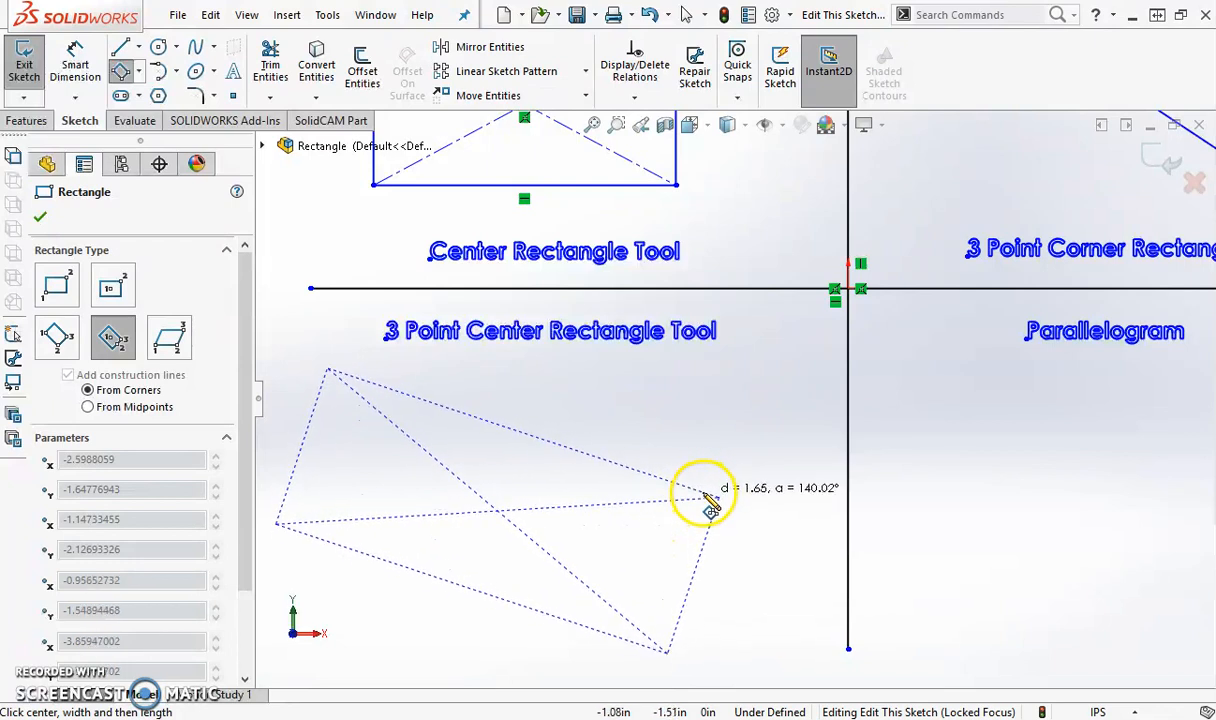
click(718, 497)
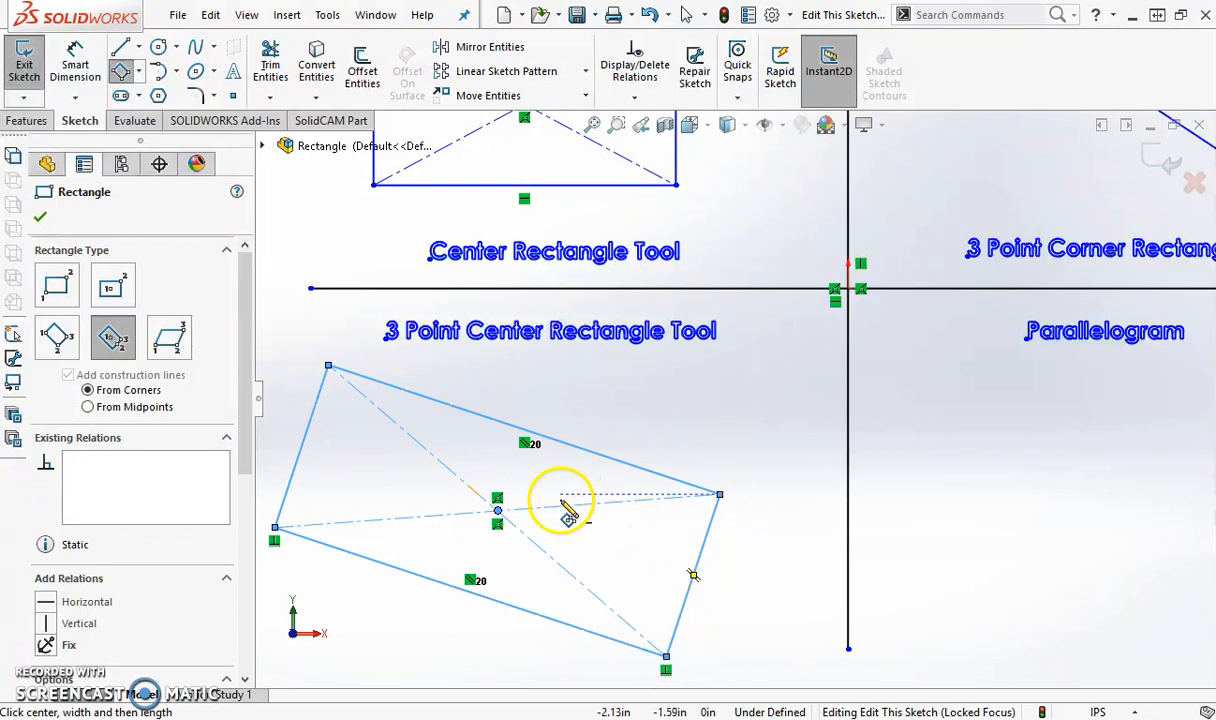
Sketch a parallelogram below the "Parallelogram" label, with slanted sides about 1 in long at about 57°.
key(z)
key(z)
key(z)
scroll(1161, 475, down, 3)
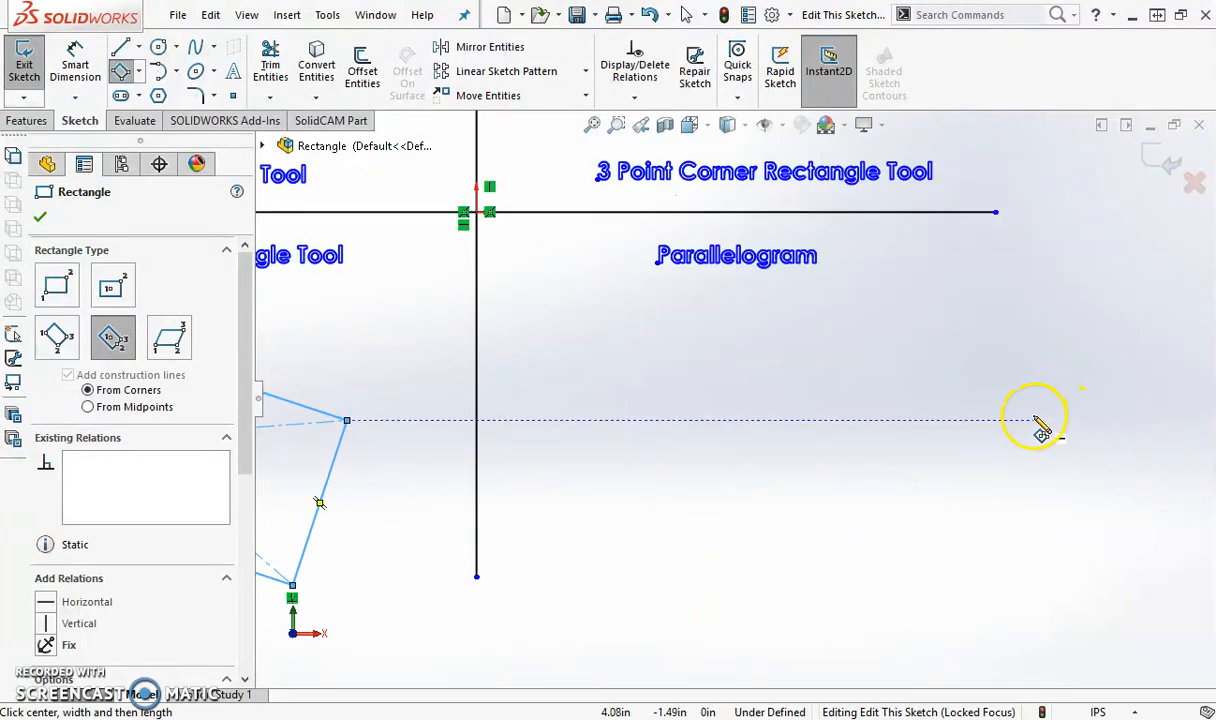
scroll(1037, 421, down, 1)
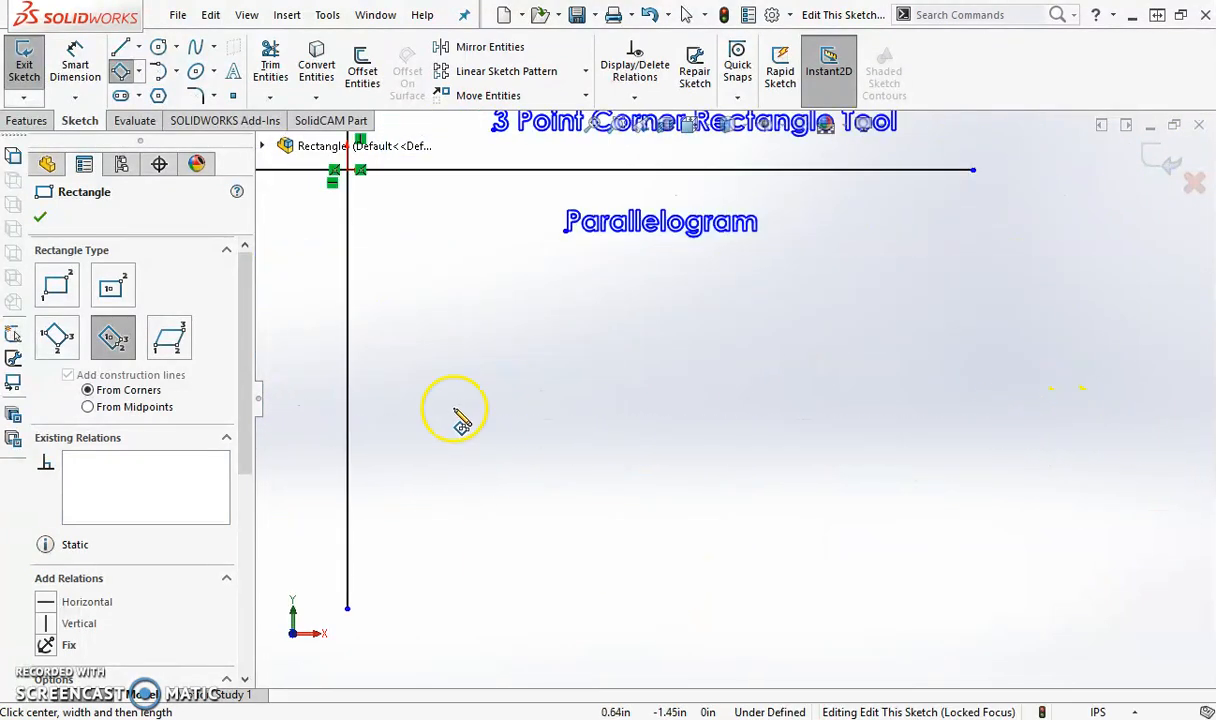
click(170, 339)
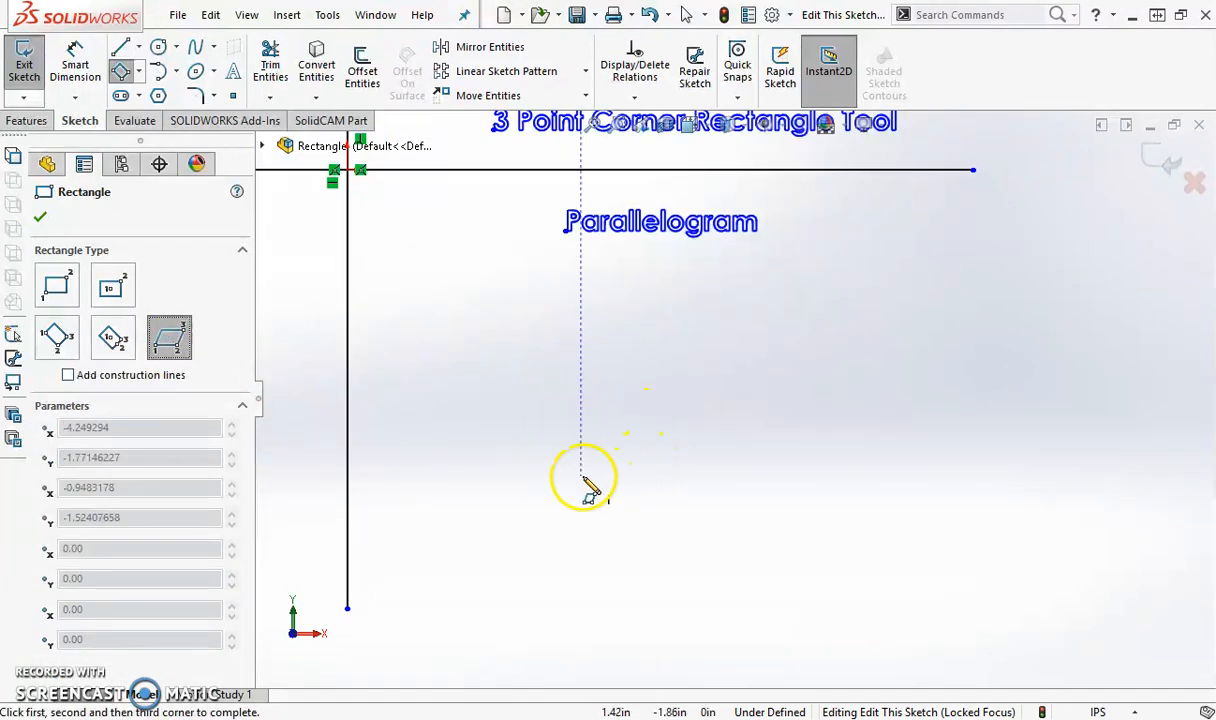
drag(525, 487, 888, 362)
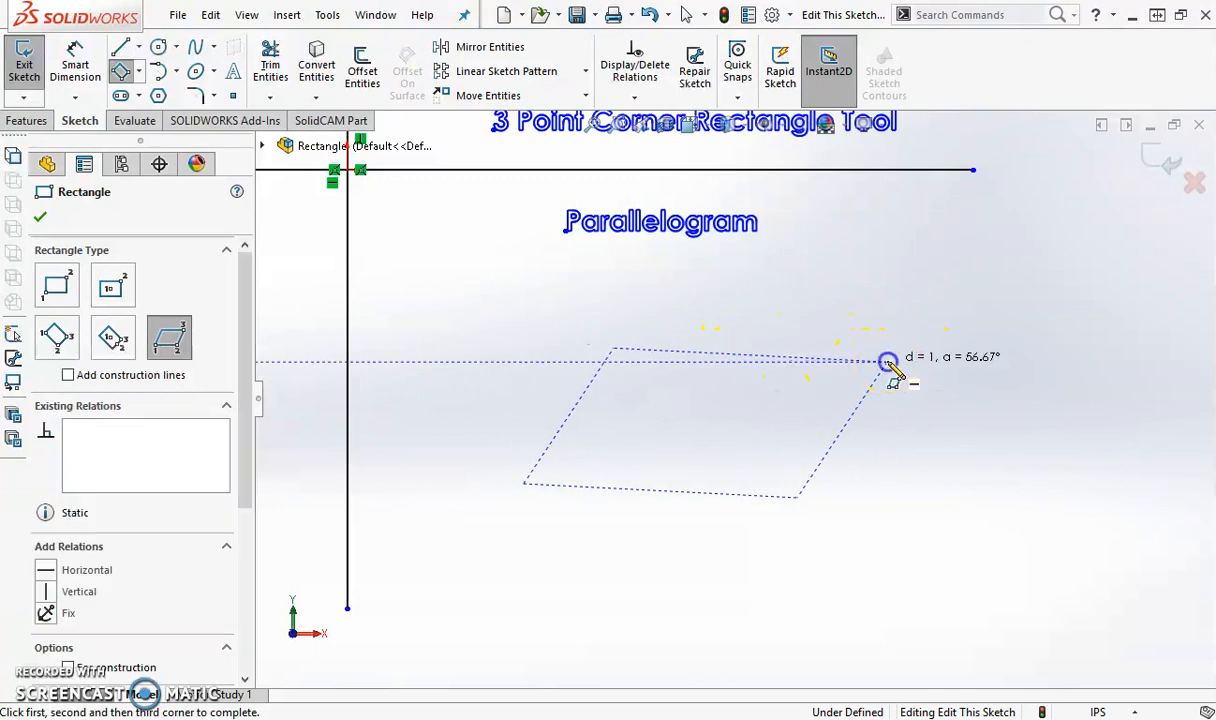
click(40, 216)
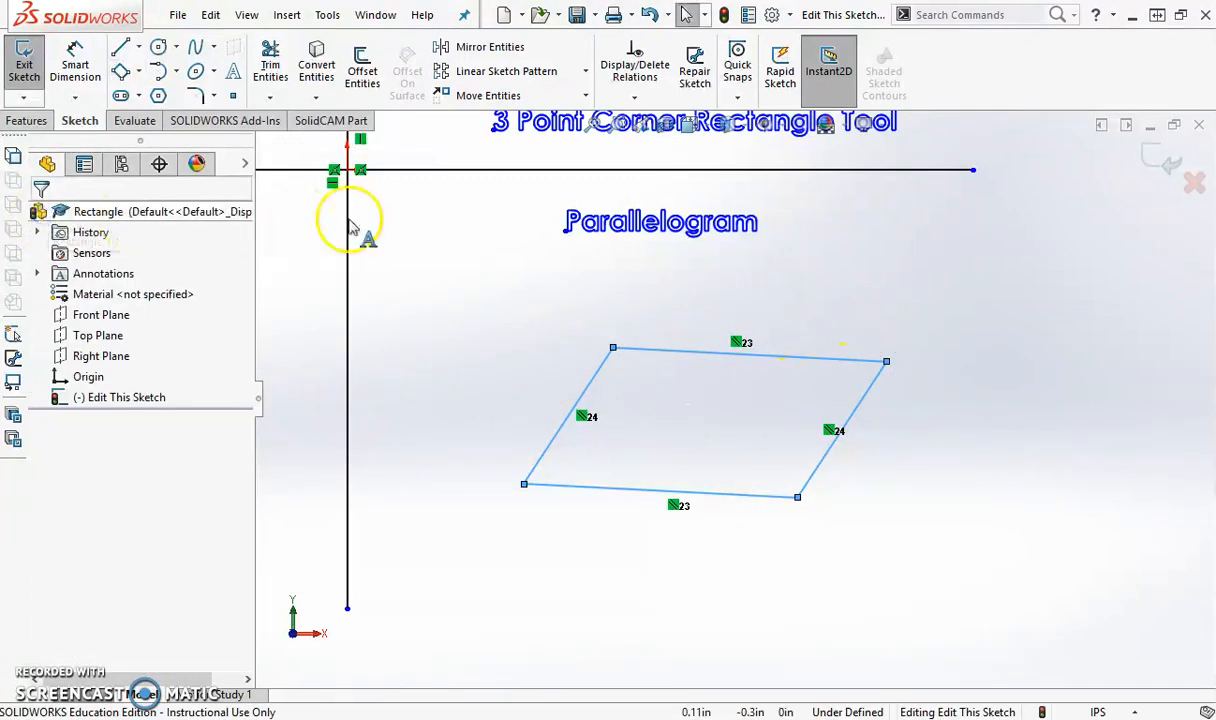
Exit the sketch and close the Rectangle part.
click(1162, 160)
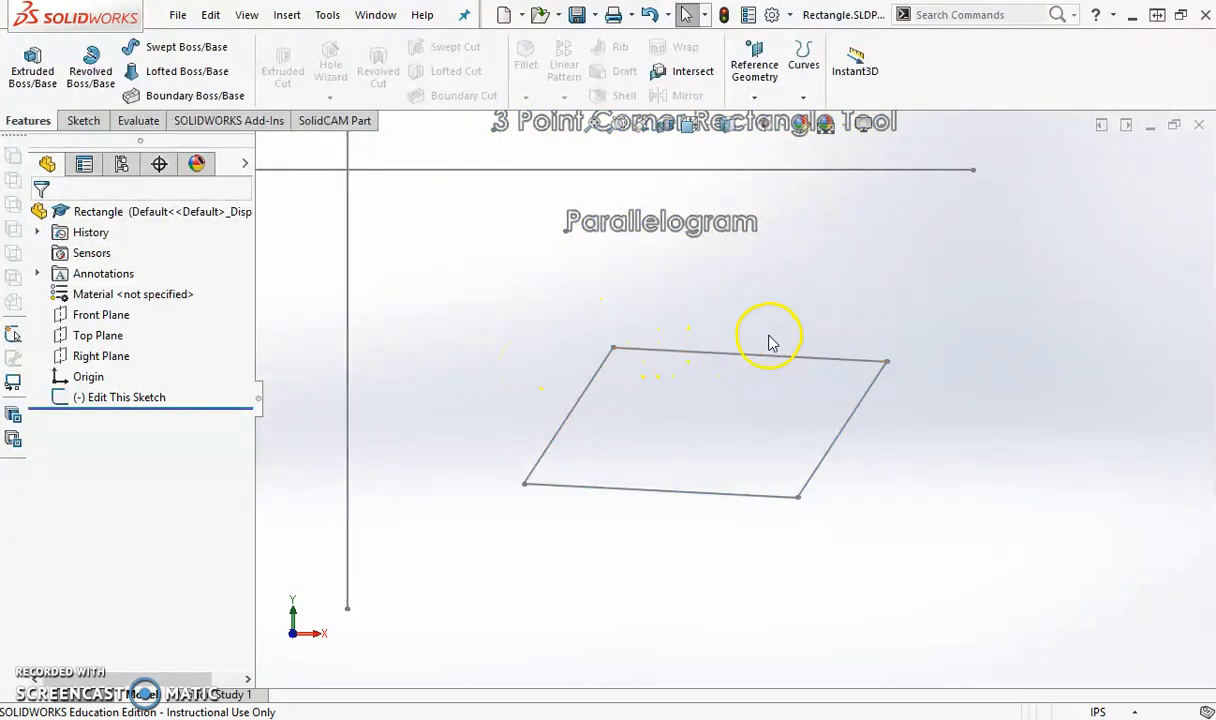
click(1199, 129)
click(584, 395)
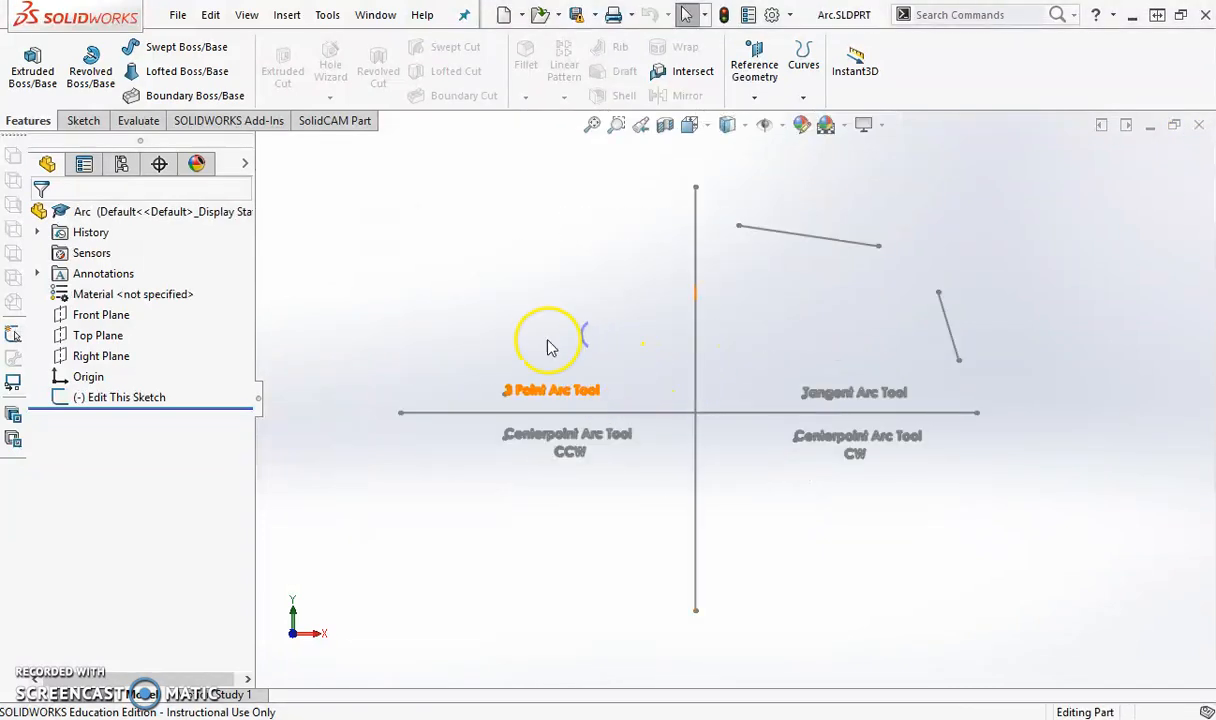
In the Arc part's "Edit This Sketch", sketch a 3 Point Arc of about 1.2 in radius and 129° above the "3 Point Arc Tool" label.
right_click(123, 399)
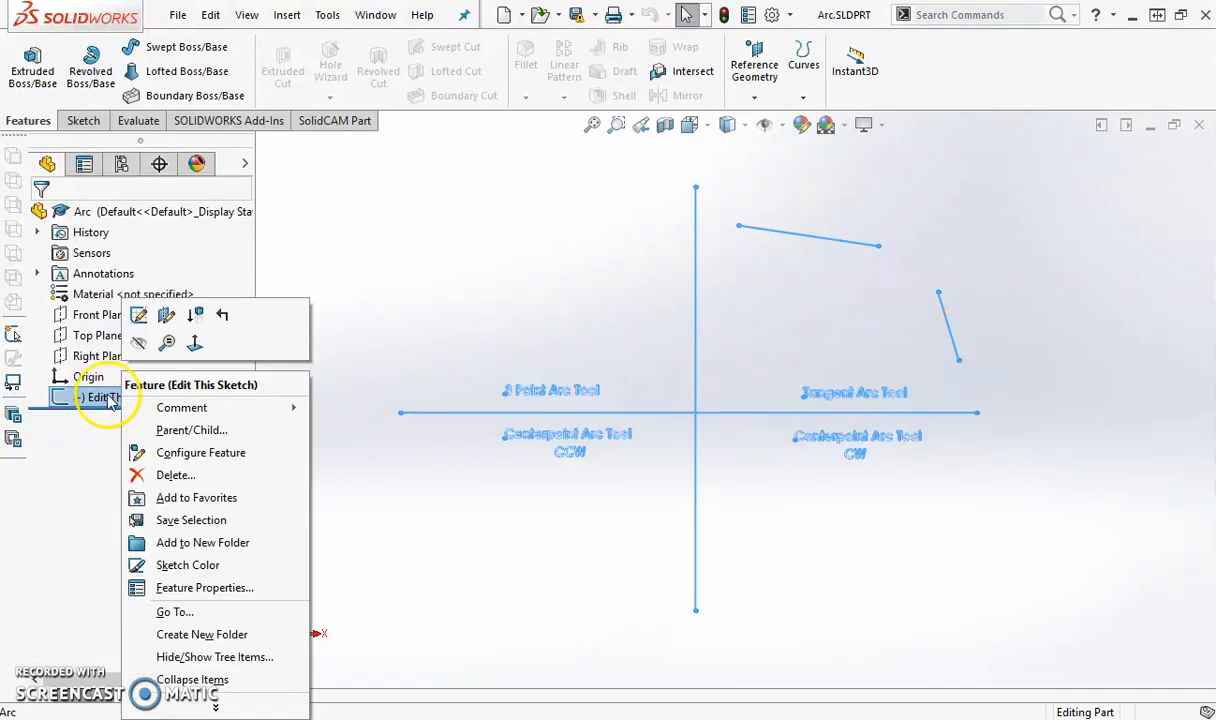
click(139, 314)
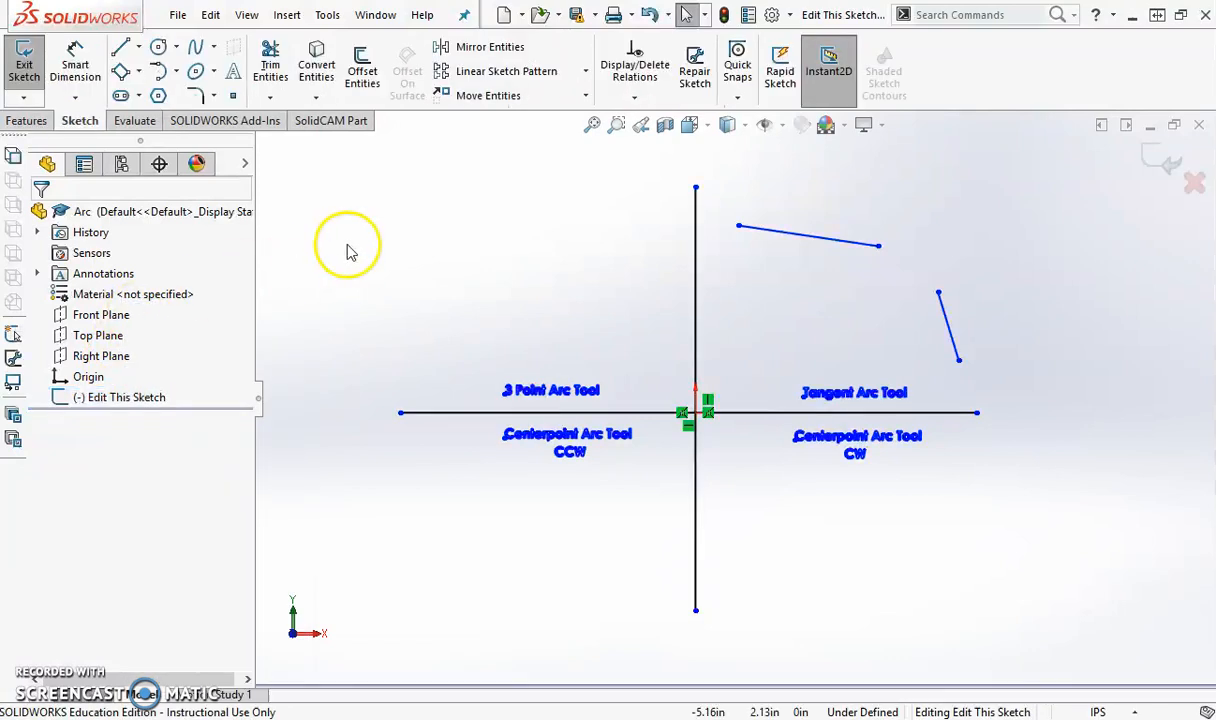
scroll(532, 256, down, 3)
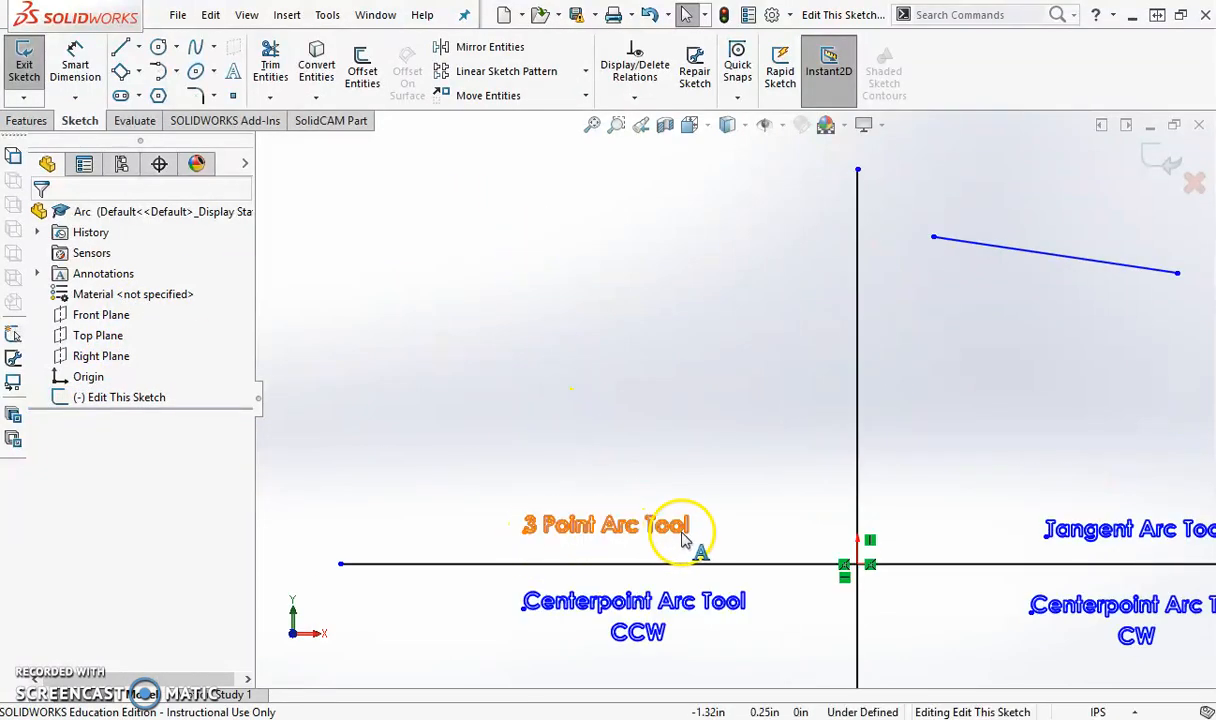
click(177, 74)
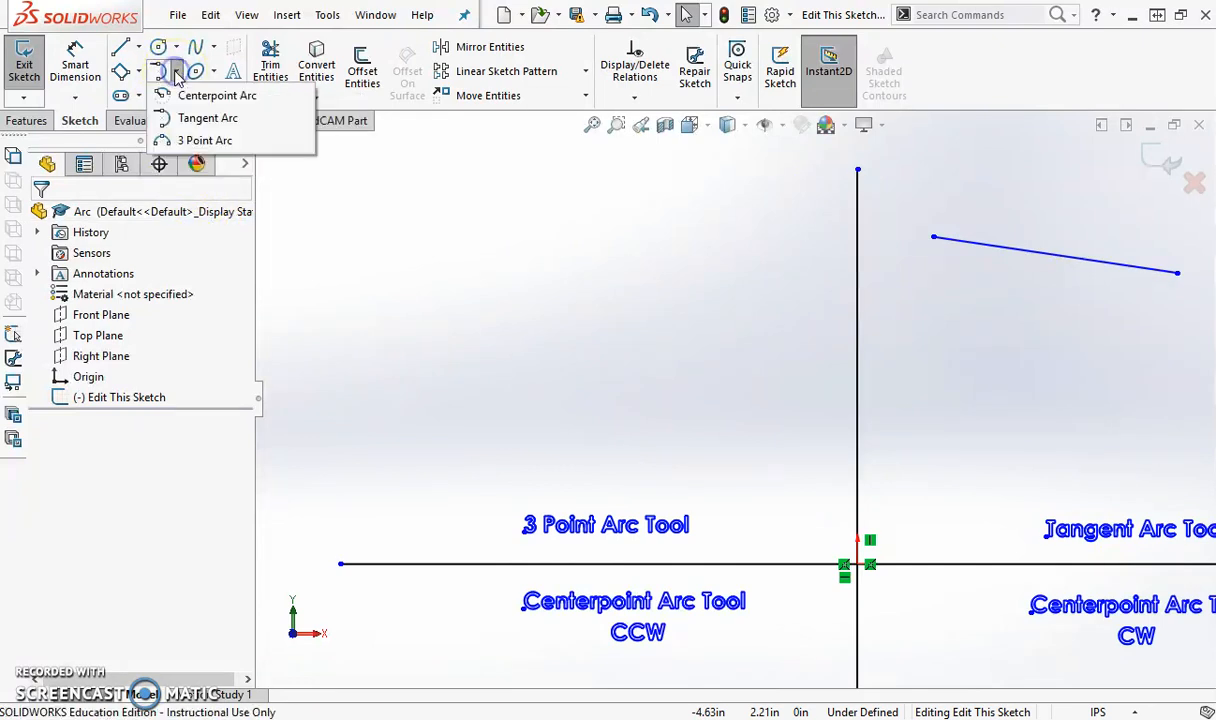
click(190, 143)
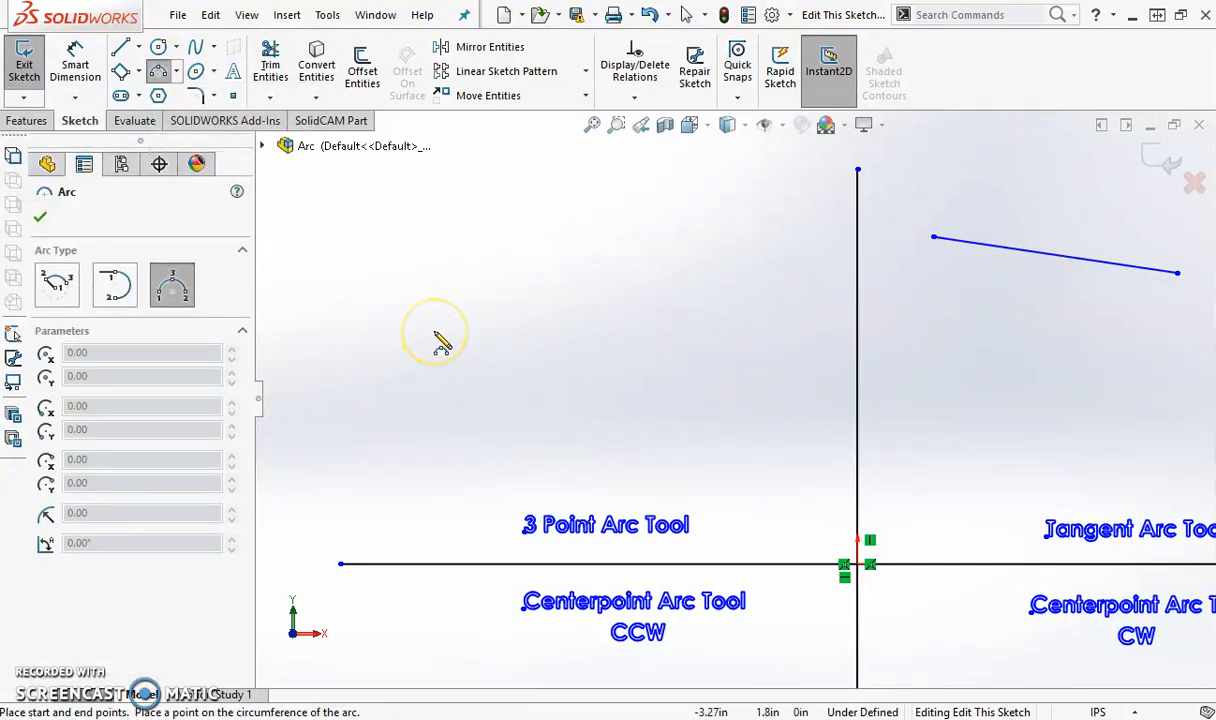
drag(435, 333, 716, 331)
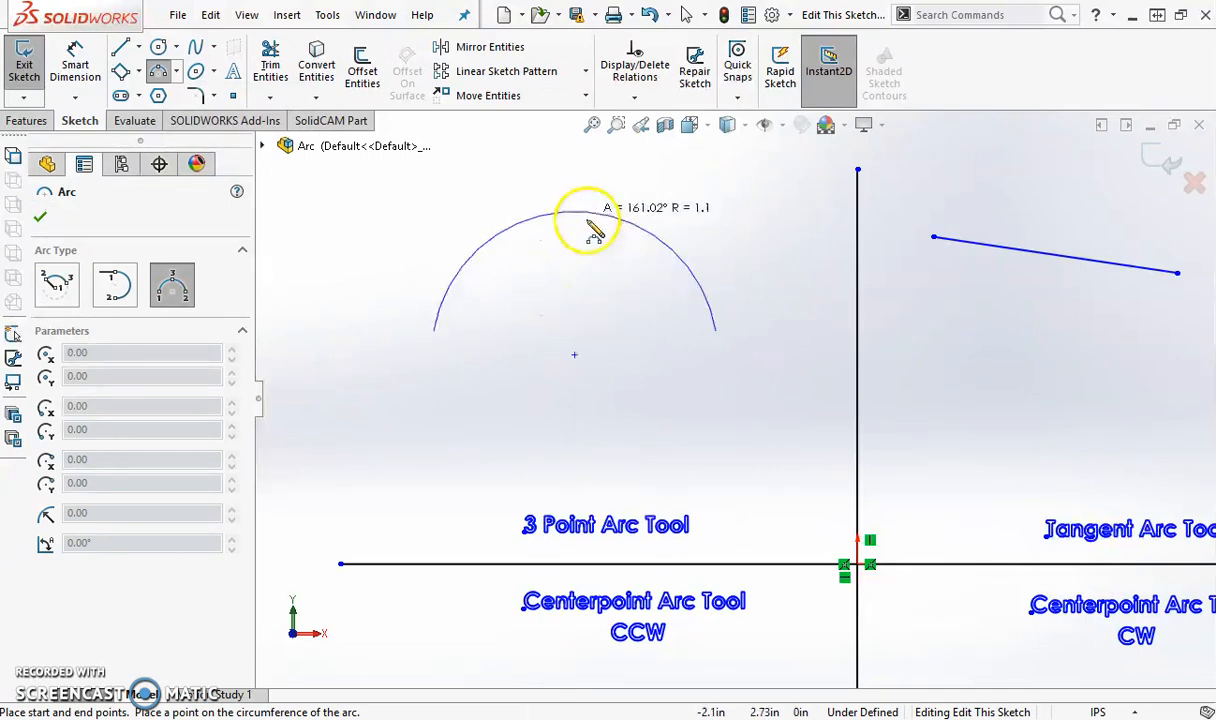
click(574, 242)
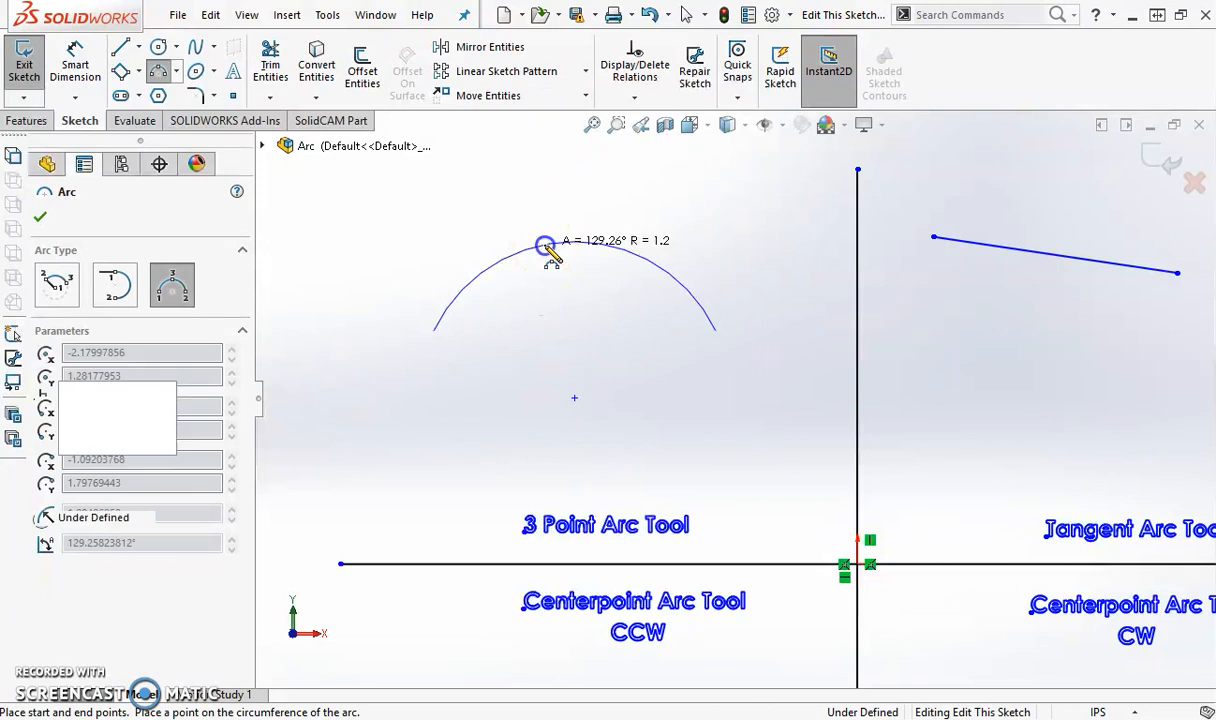
Join the facing endpoints of the two lines above the "Tangent Arc Tool" label with a tangent arc starting from the upper line.
scroll(472, 407, up, 3)
scroll(1105, 372, down, 5)
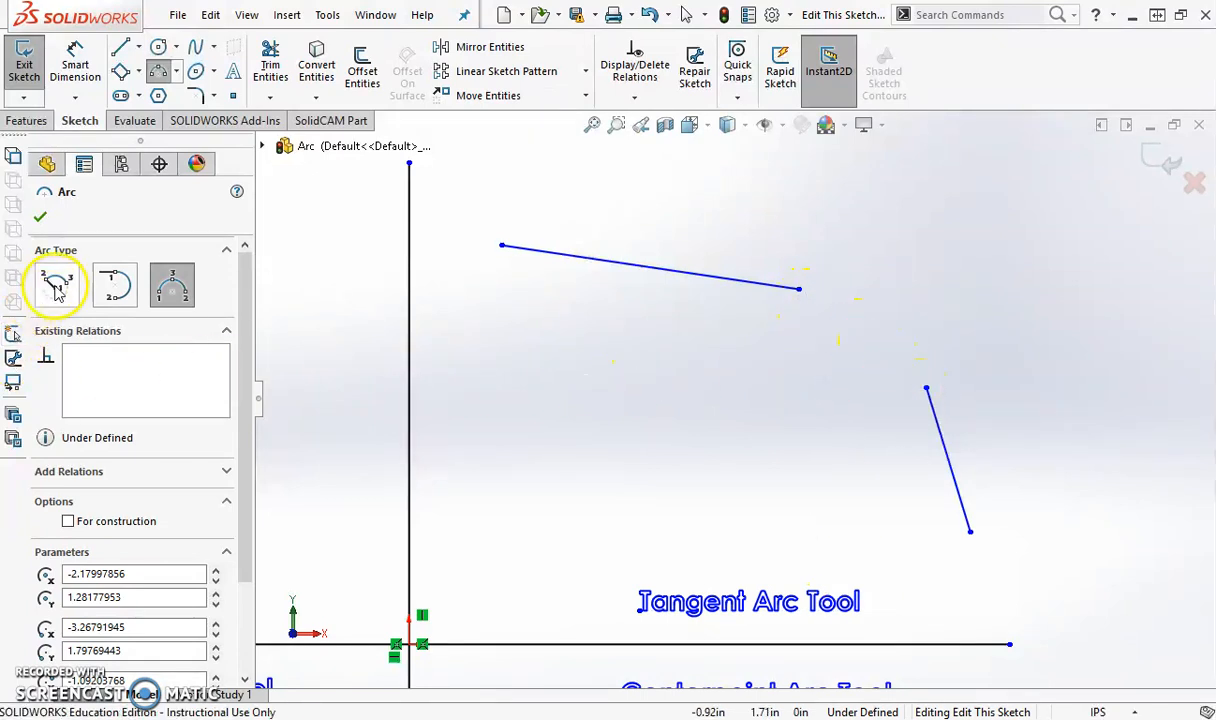
click(114, 285)
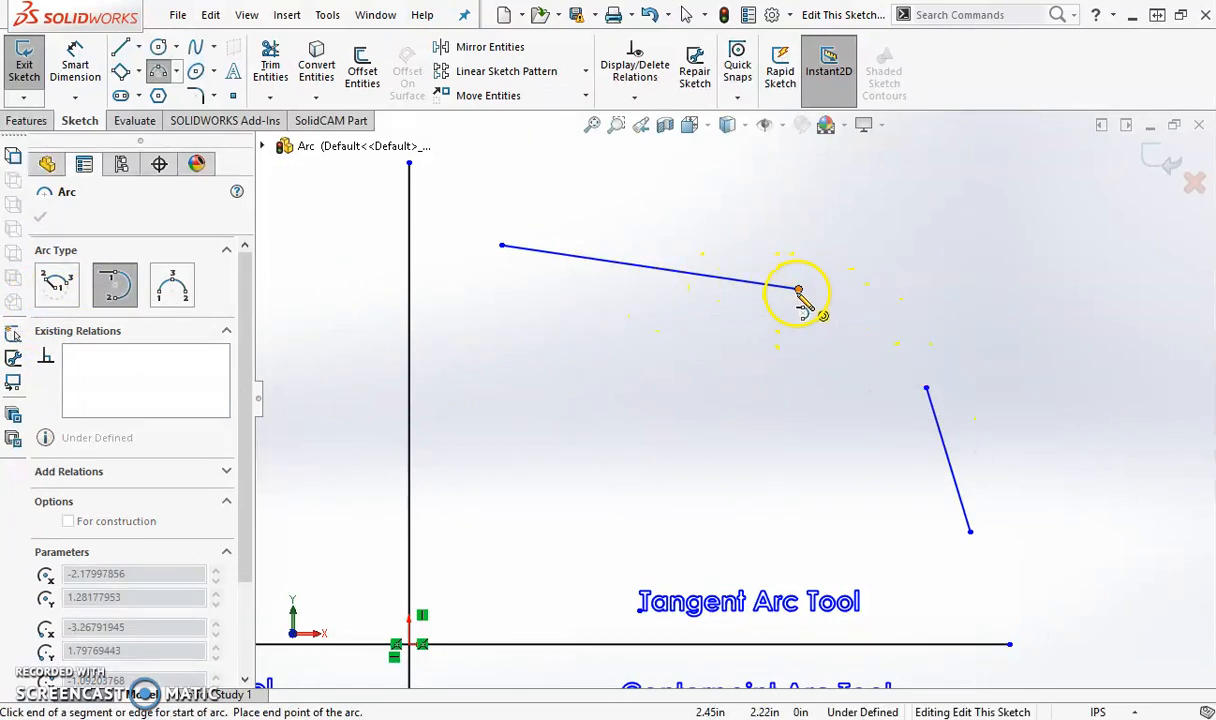
drag(798, 290, 926, 390)
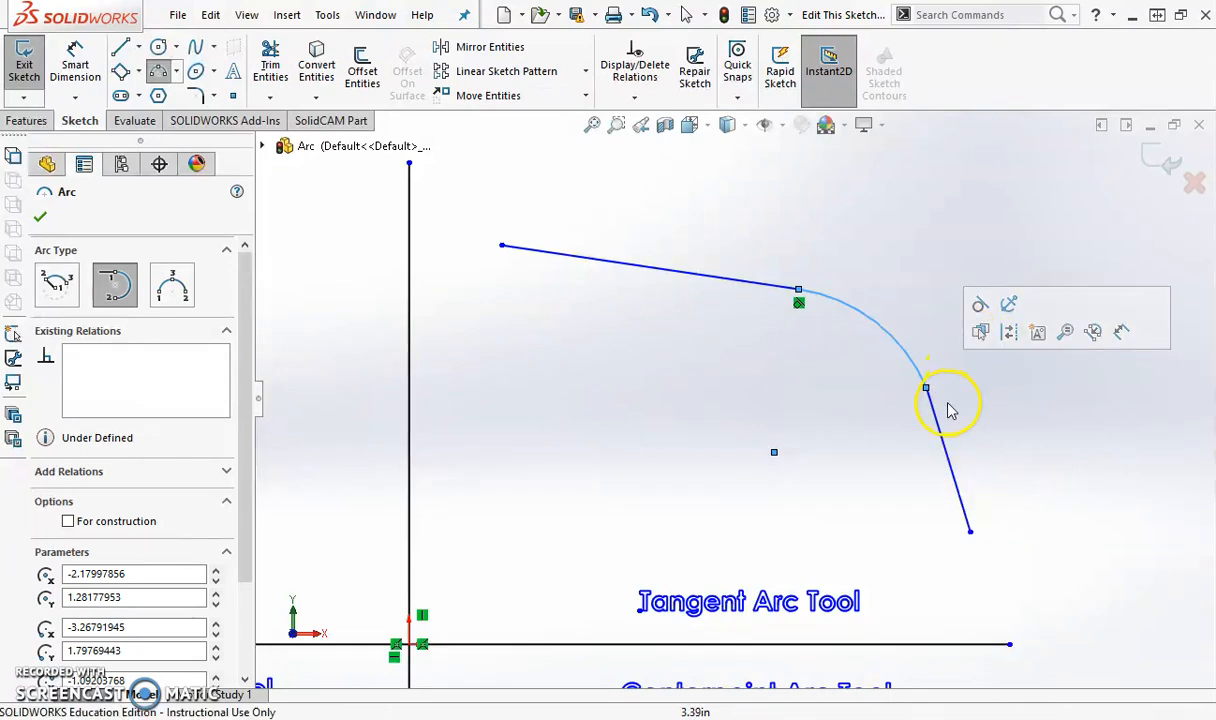
Make the new arc tangent to the lower line above the "Tangent Arc Tool" label.
click(980, 306)
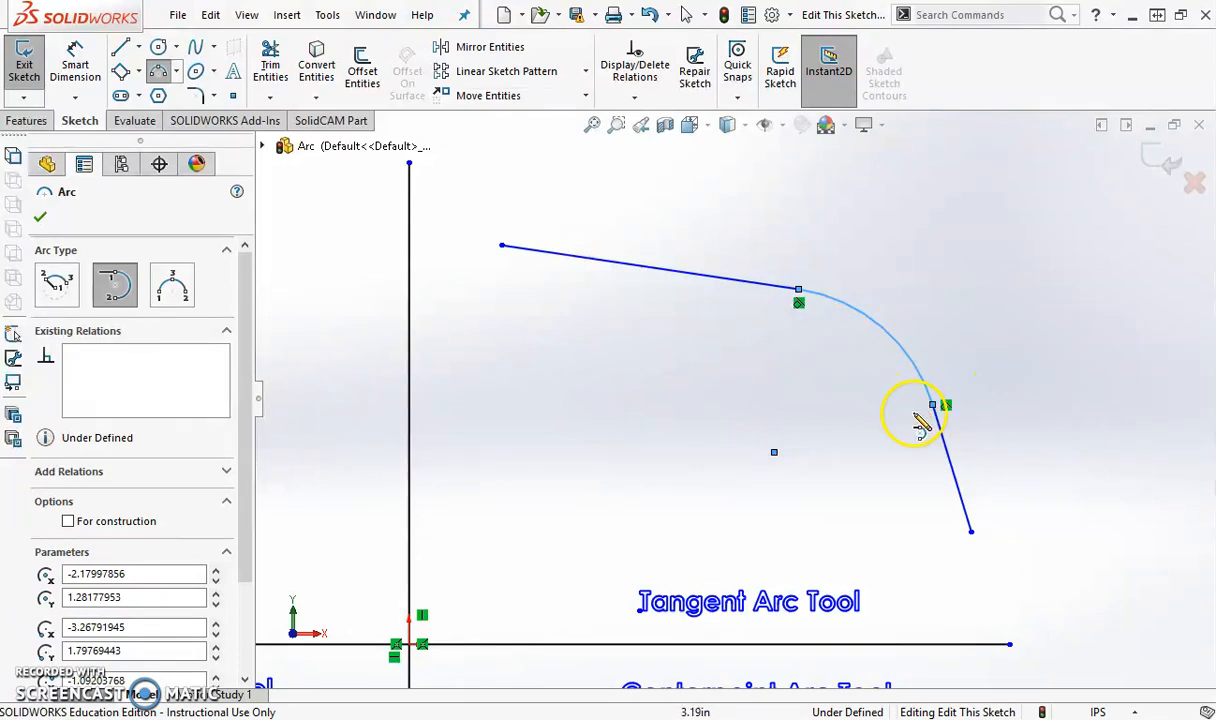
Sketch a counter-clockwise Centerpoint Arc of about 0.93 in radius below the "Centerpoint Arc Tool CCW" label.
scroll(836, 435, up, 5)
scroll(497, 615, down, 5)
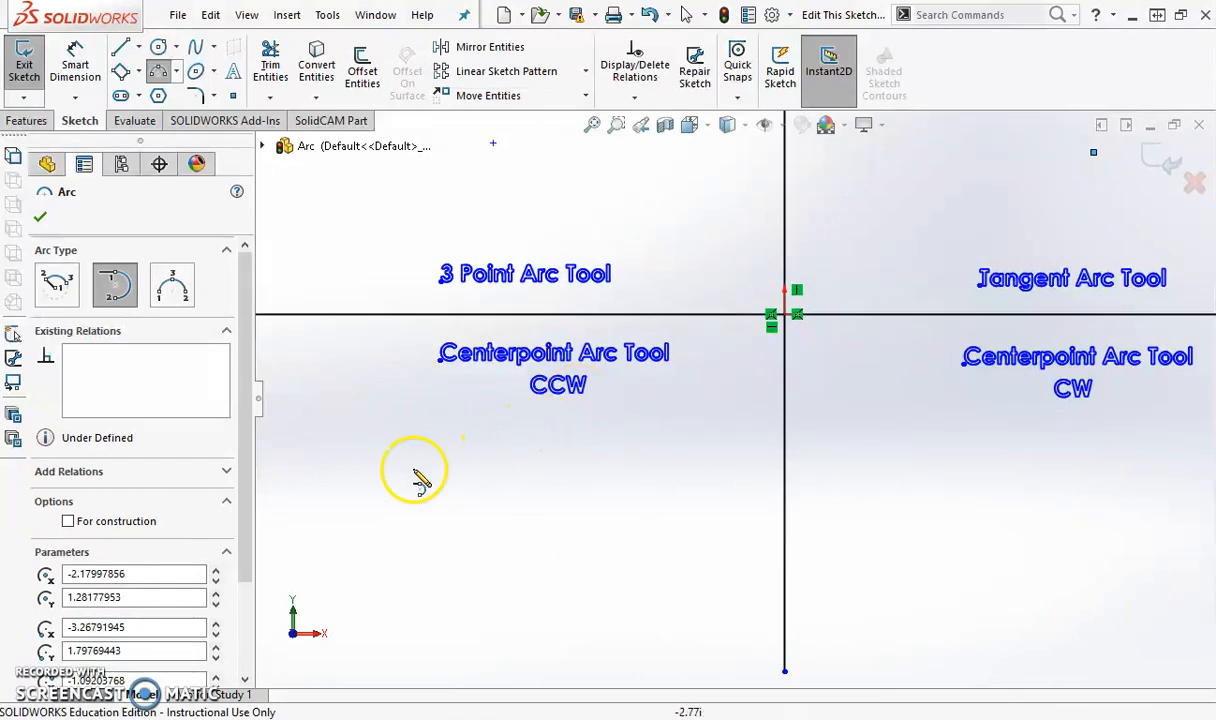
click(66, 290)
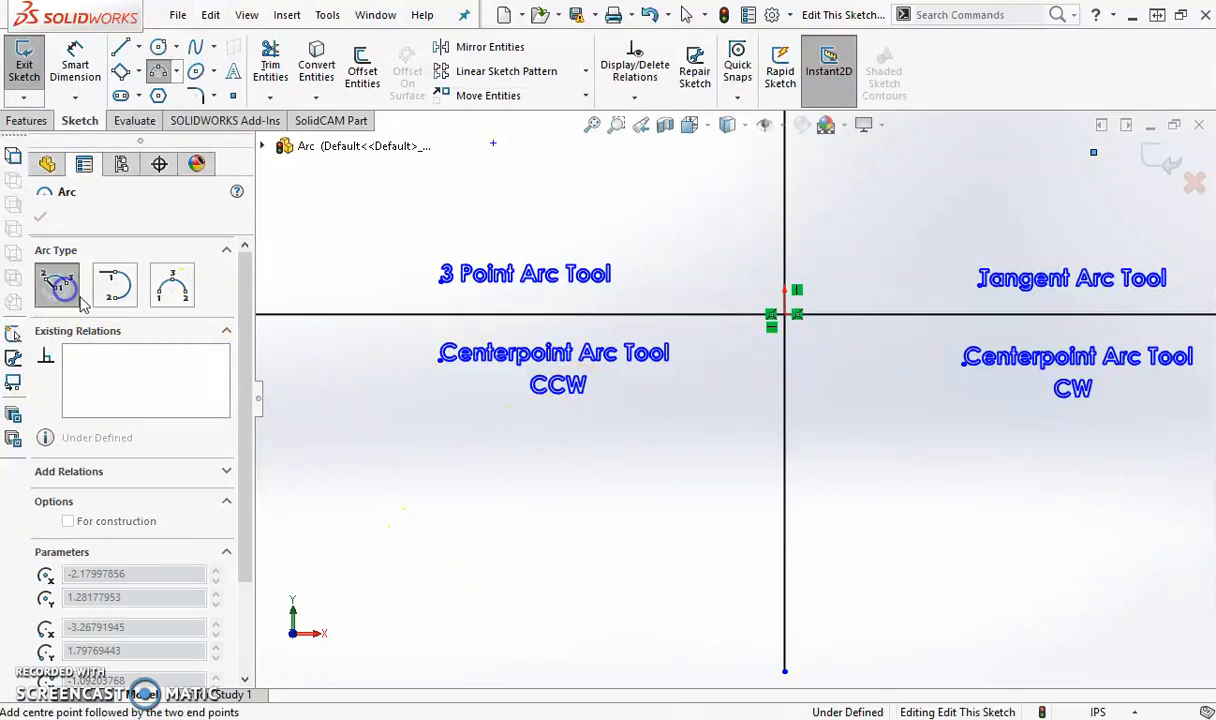
click(559, 590)
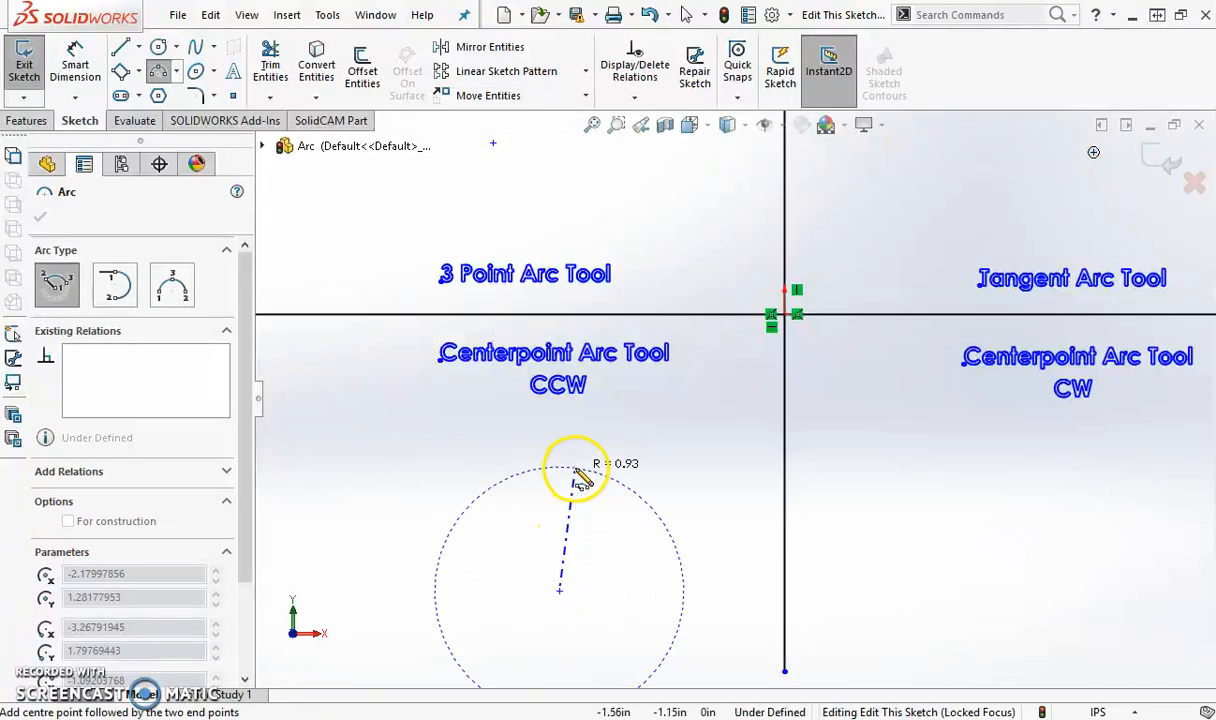
click(576, 468)
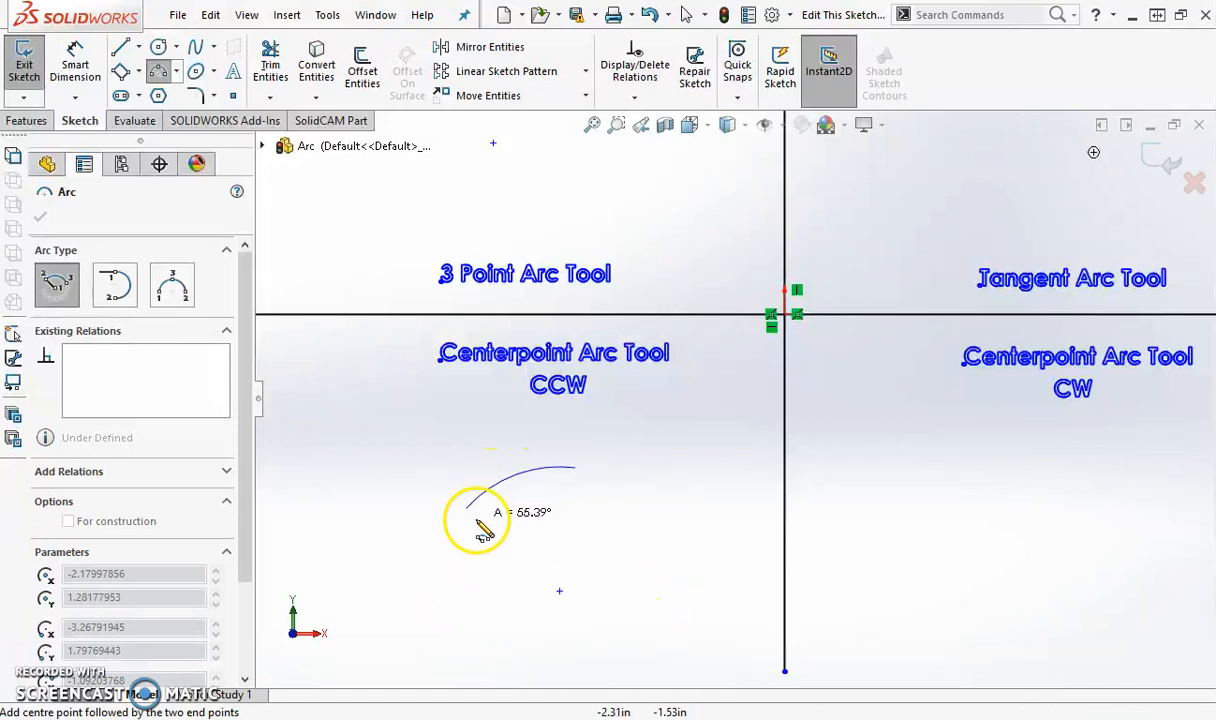
click(467, 603)
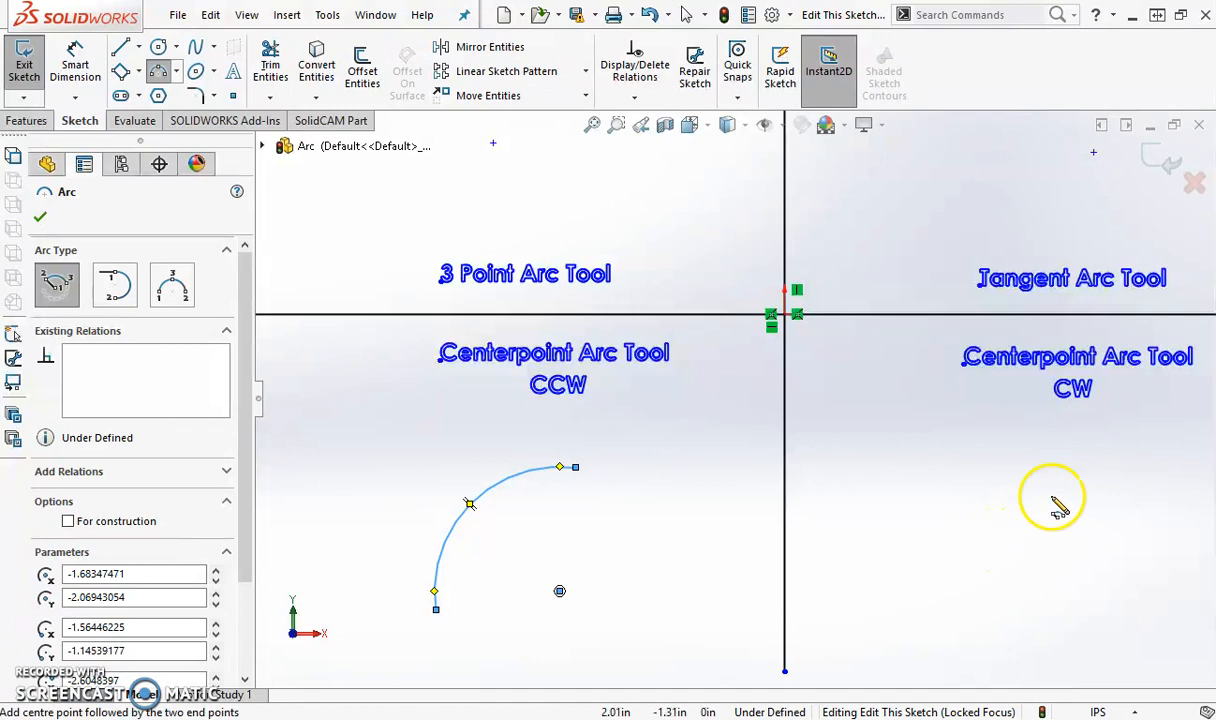
Sketch a clockwise Centerpoint Arc below the "Centerpoint Arc Tool CW" label, centred at about X 1.46, Y -1.79 in.
click(979, 553)
click(1010, 443)
click(1070, 623)
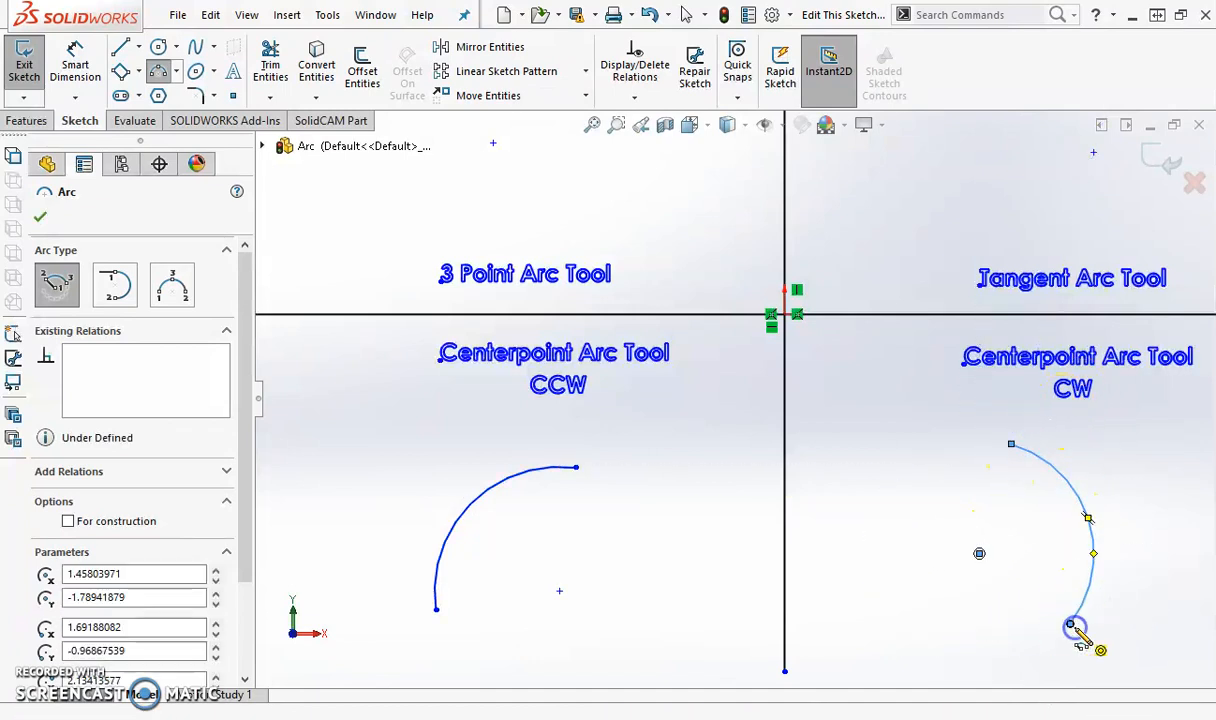
Exit the sketch and close the Arc part without saving its changes.
scroll(733, 490, up, 3)
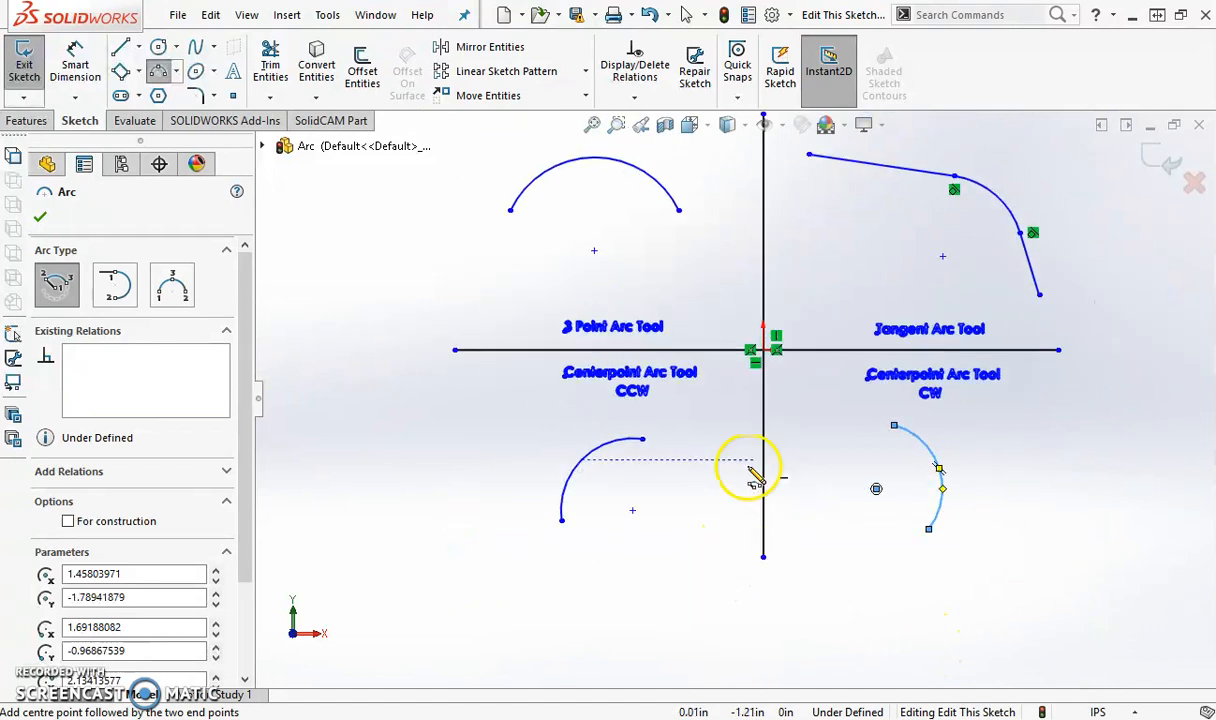
click(1168, 162)
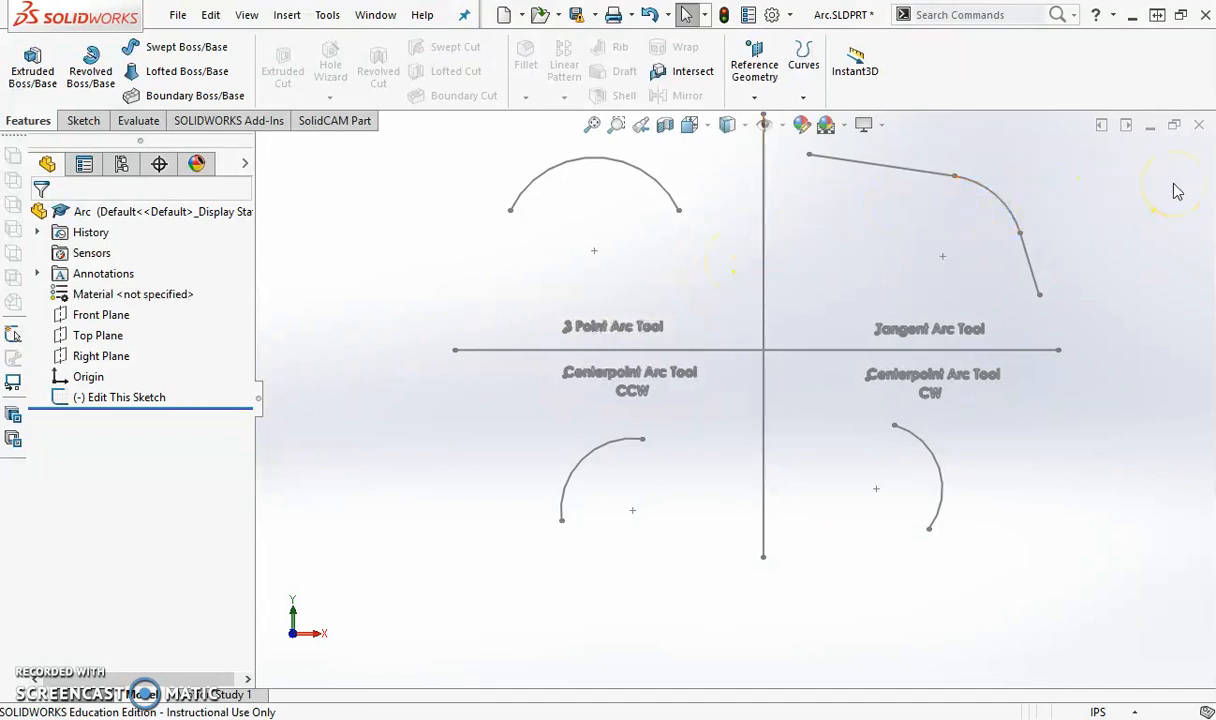
click(1204, 127)
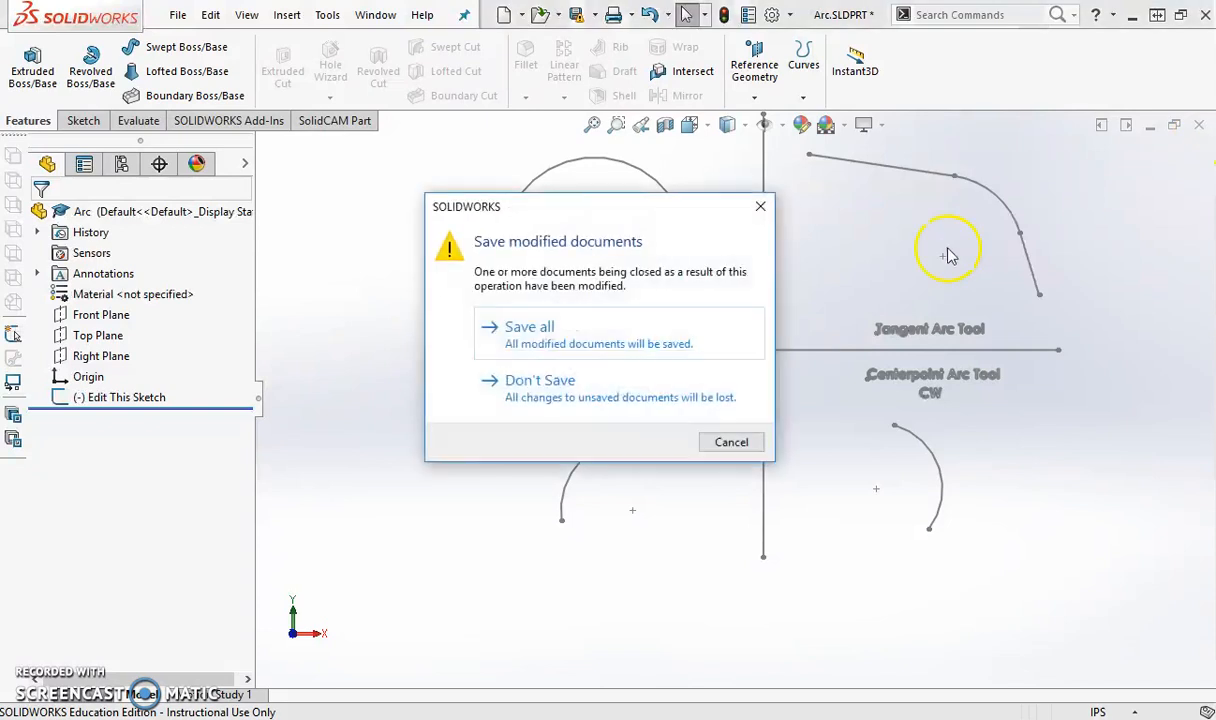
click(622, 396)
Open the Polygon part and start editing its "Edit This Sketch" sketch.
click(472, 433)
click(487, 371)
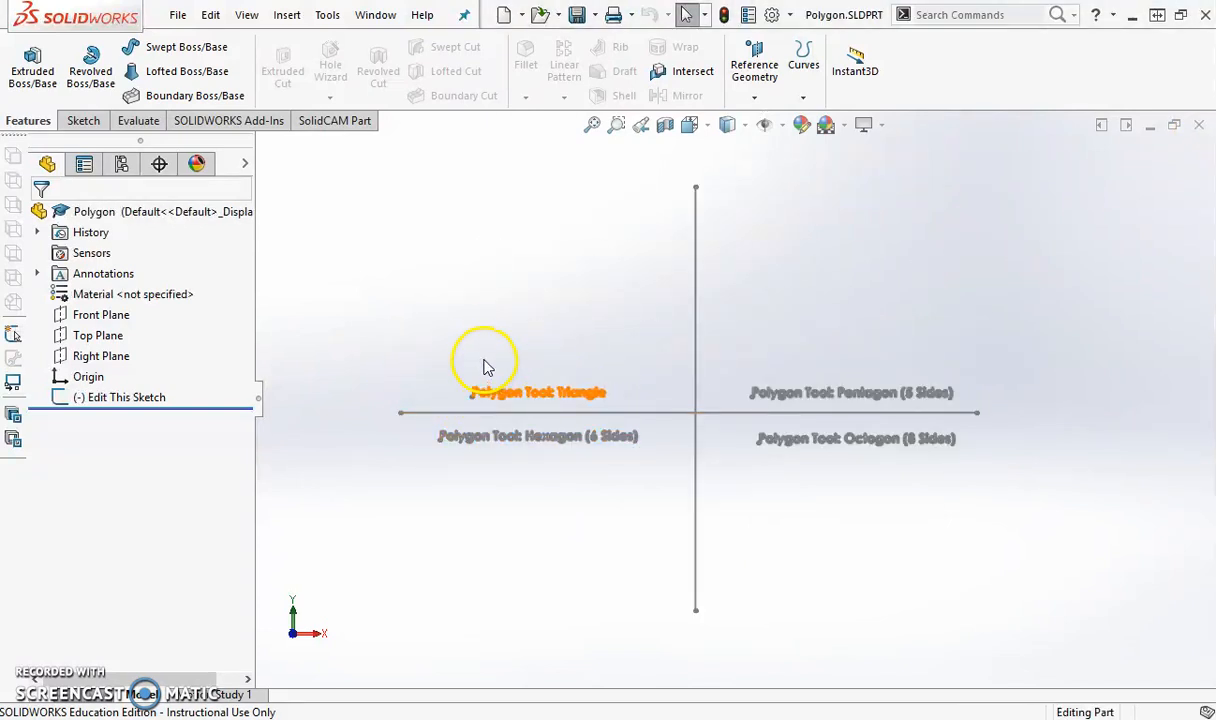
right_click(143, 398)
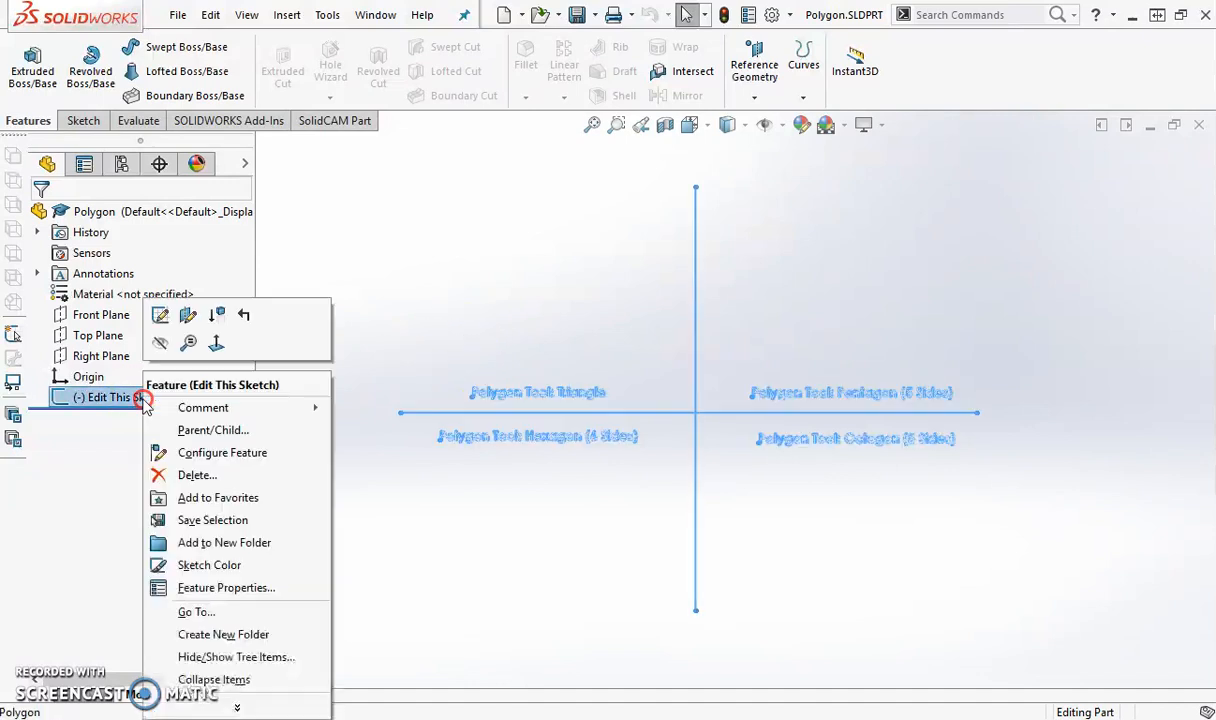
click(160, 316)
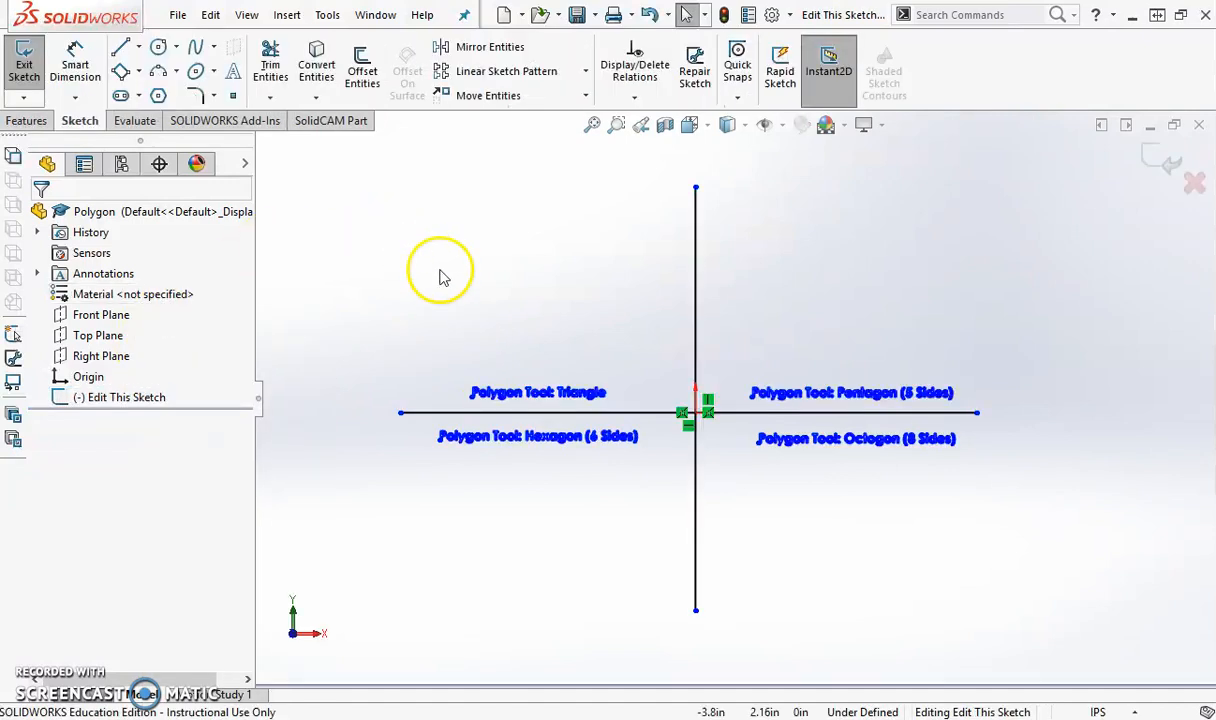
Sketch an upright 3-sided polygon above the "Polygon Tool: Triangle" label, using an inscribed circle about 1.06 in in diameter and a 90° angle.
scroll(528, 262, down, 1)
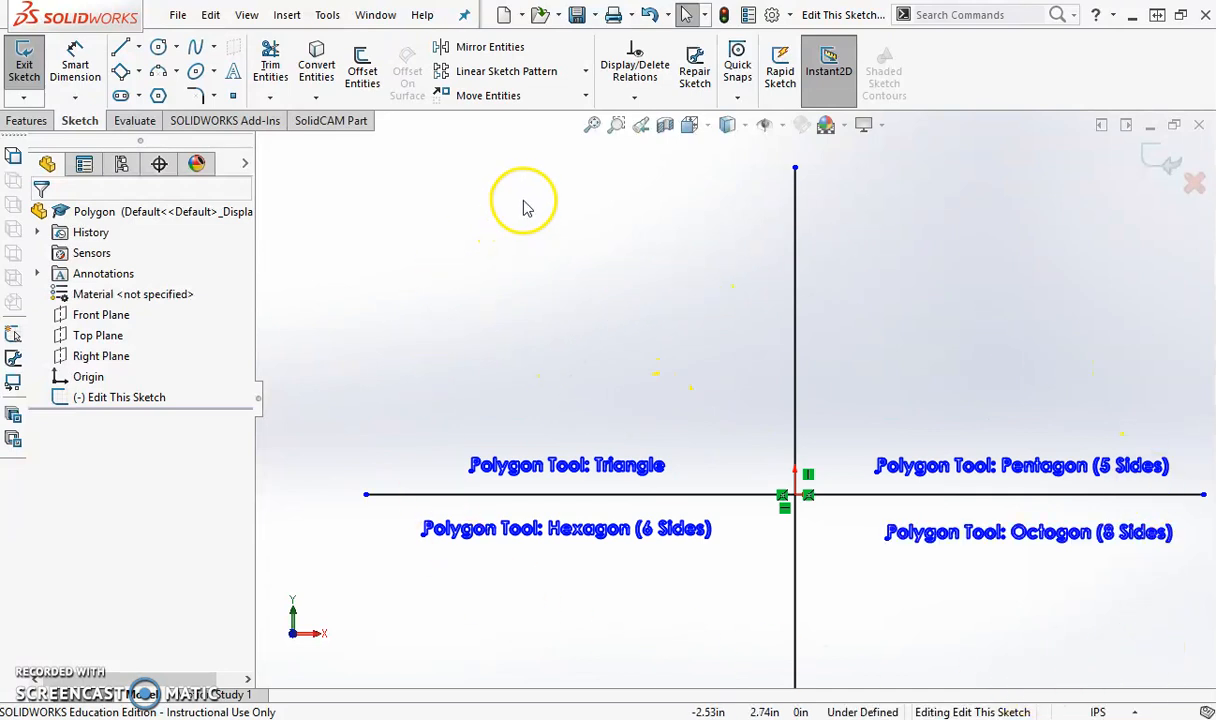
scroll(516, 200, down, 1)
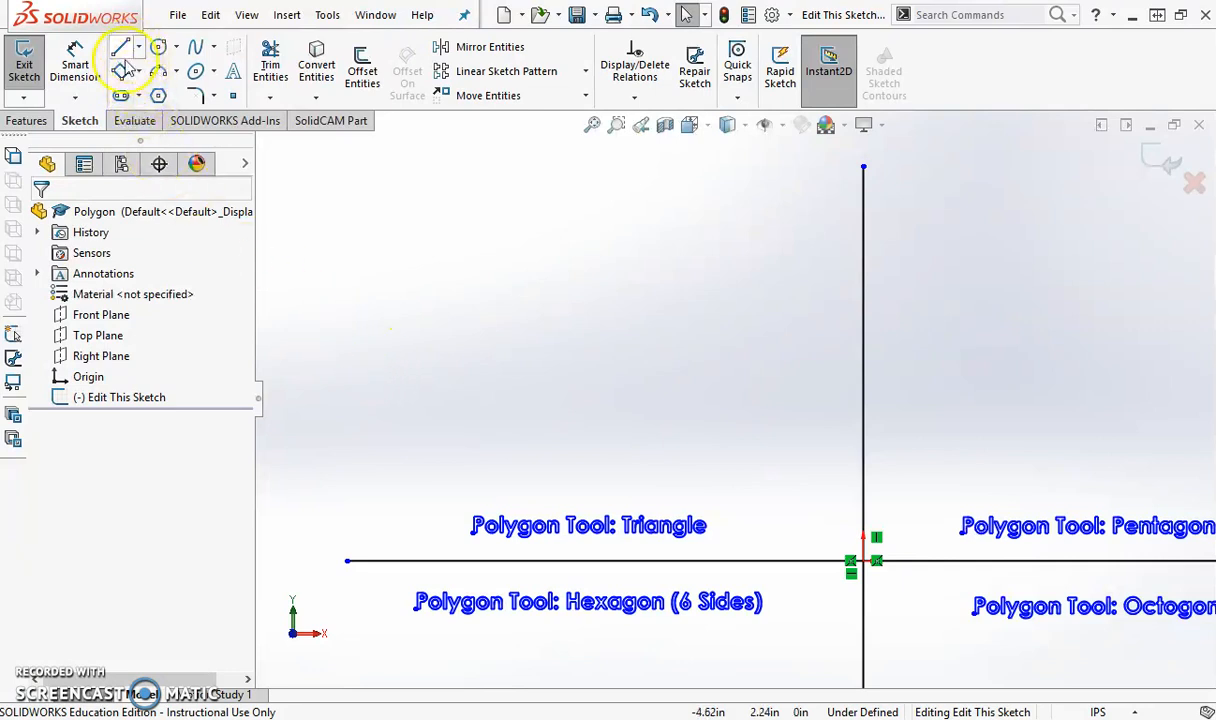
click(159, 96)
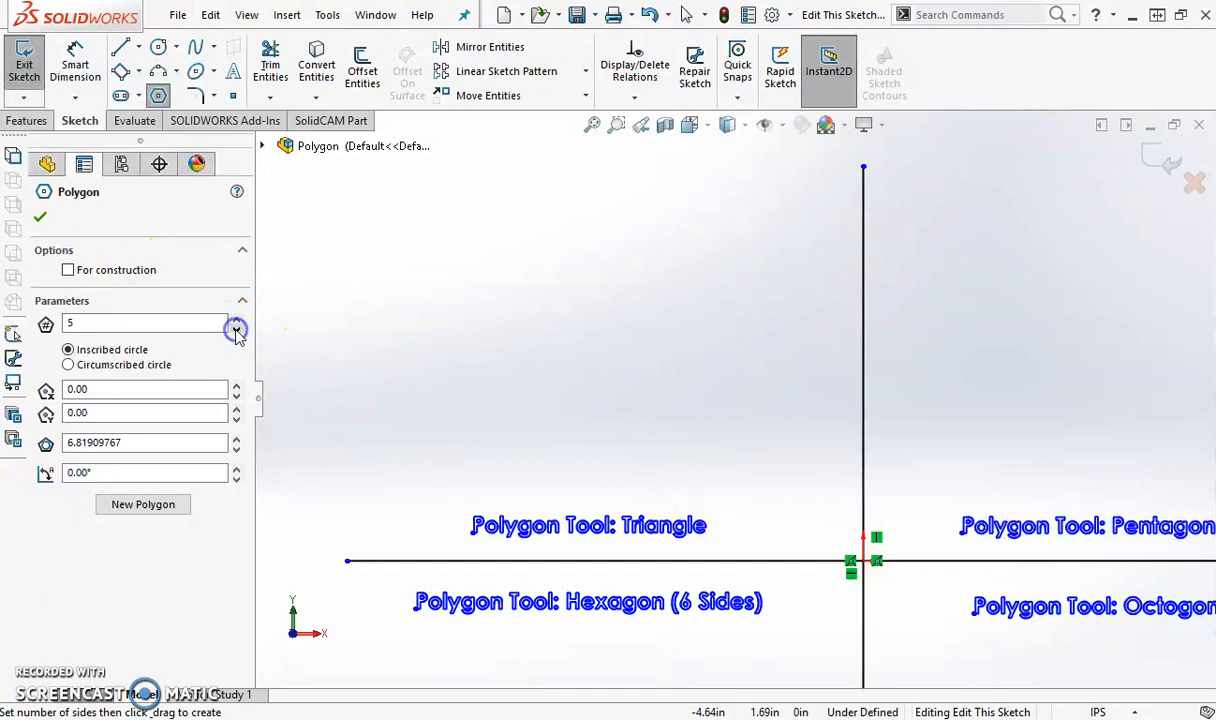
click(72, 322)
click(418, 328)
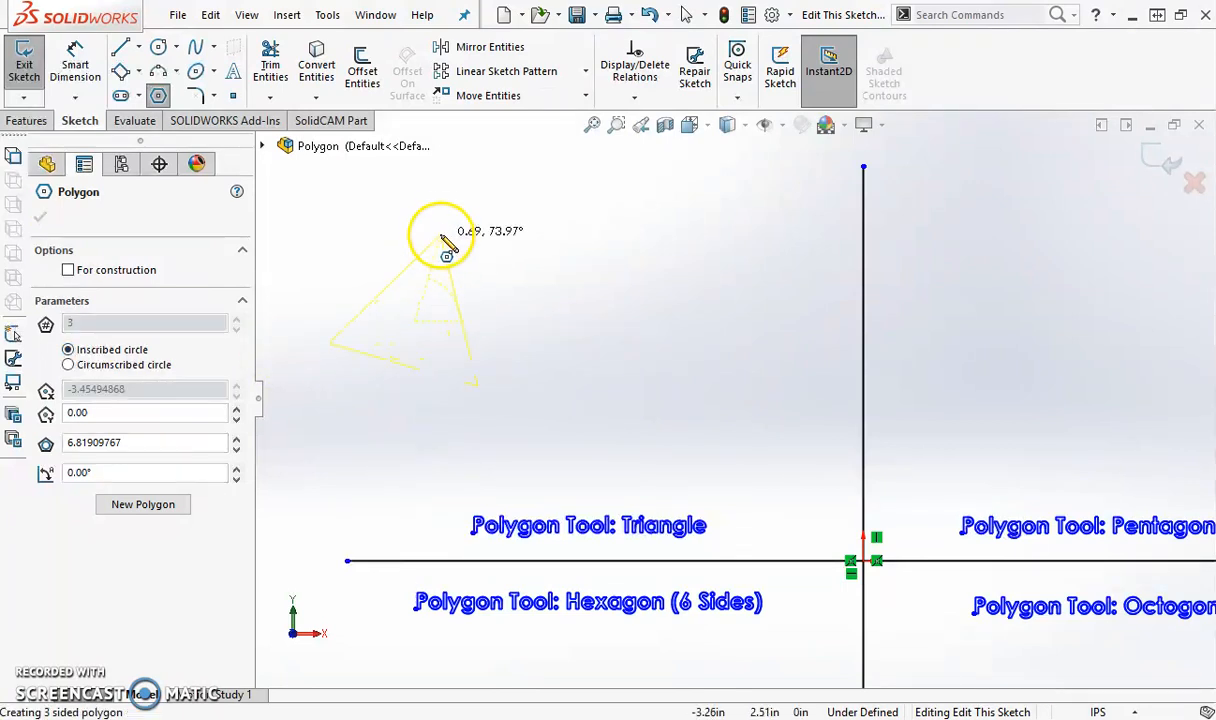
click(416, 185)
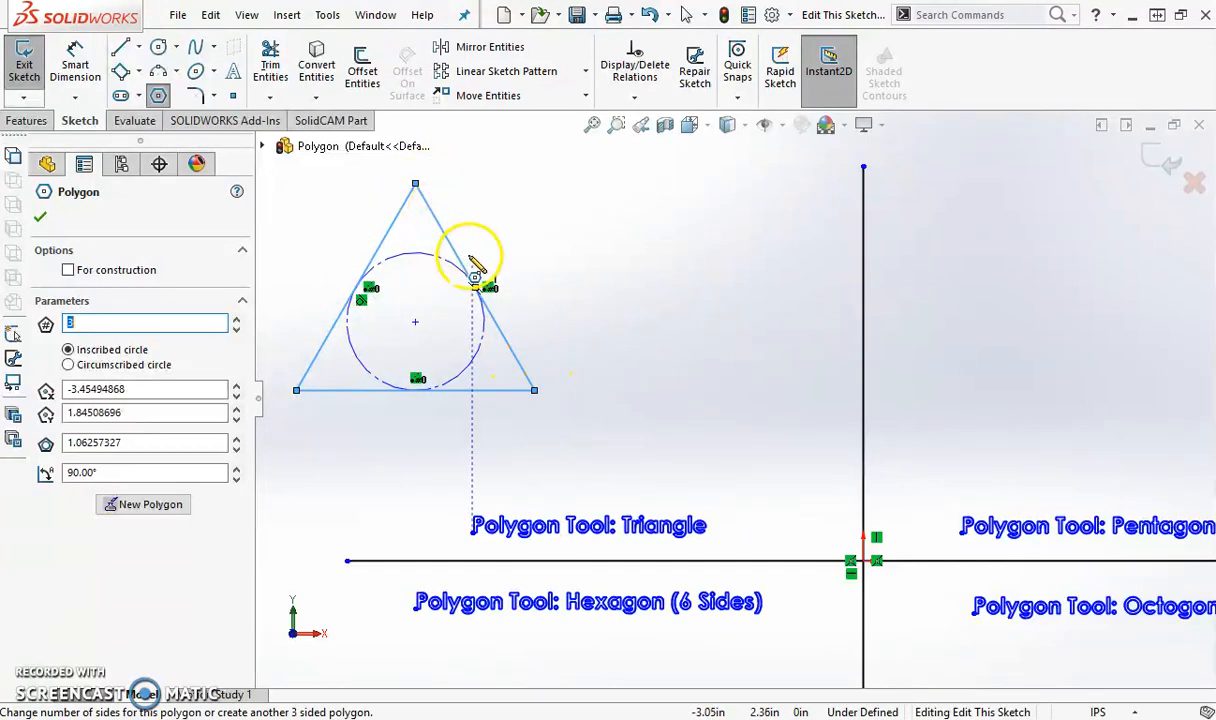
click(41, 219)
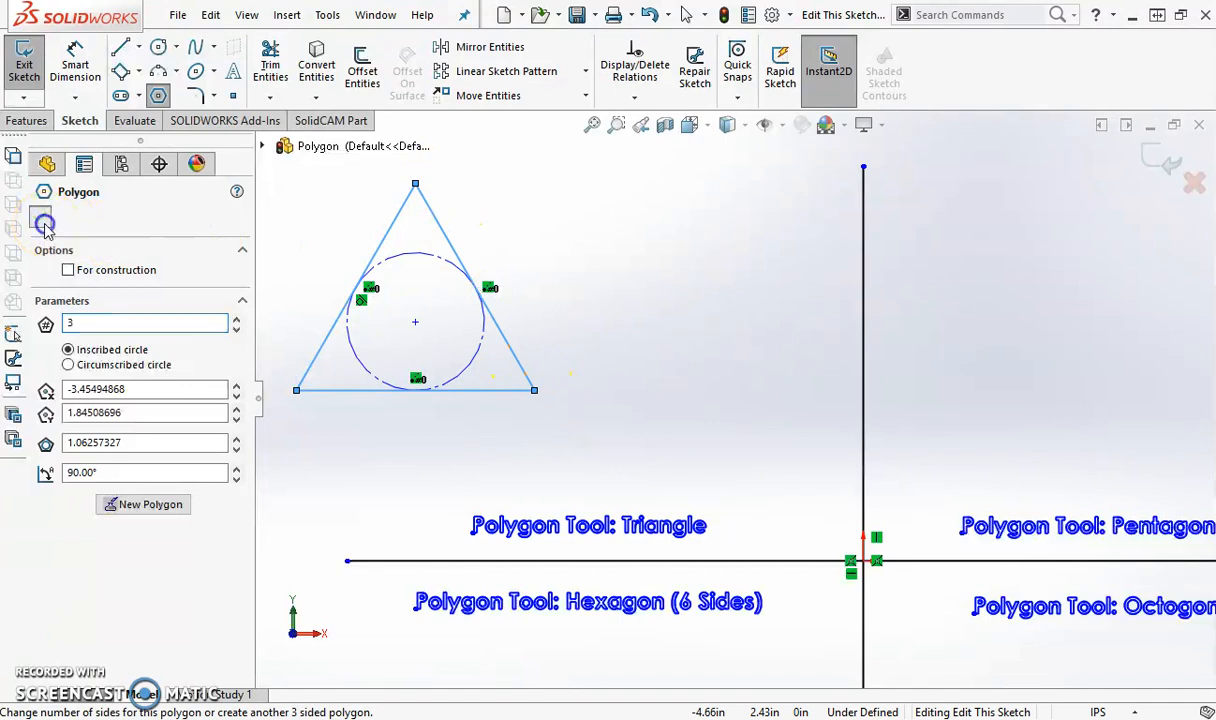
Sketch a second upright 3-sided polygon beside the first, using a circumscribed circle about 2.13 in in diameter and a 90° angle.
click(158, 98)
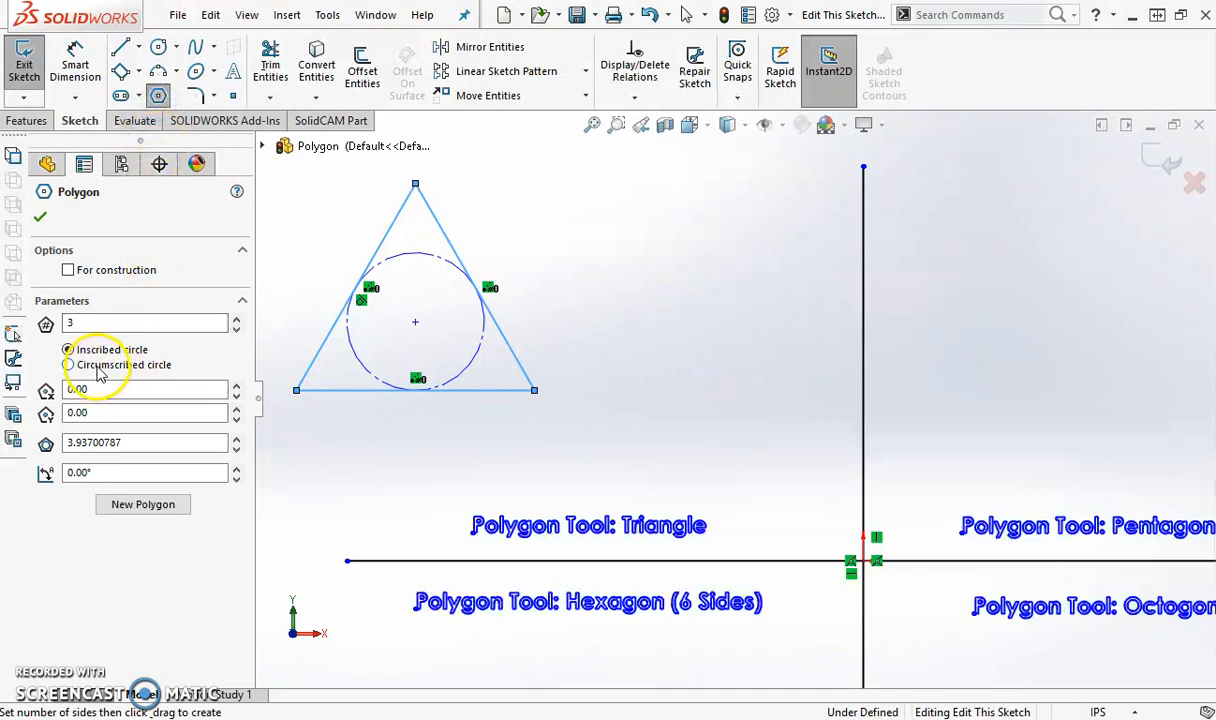
click(706, 321)
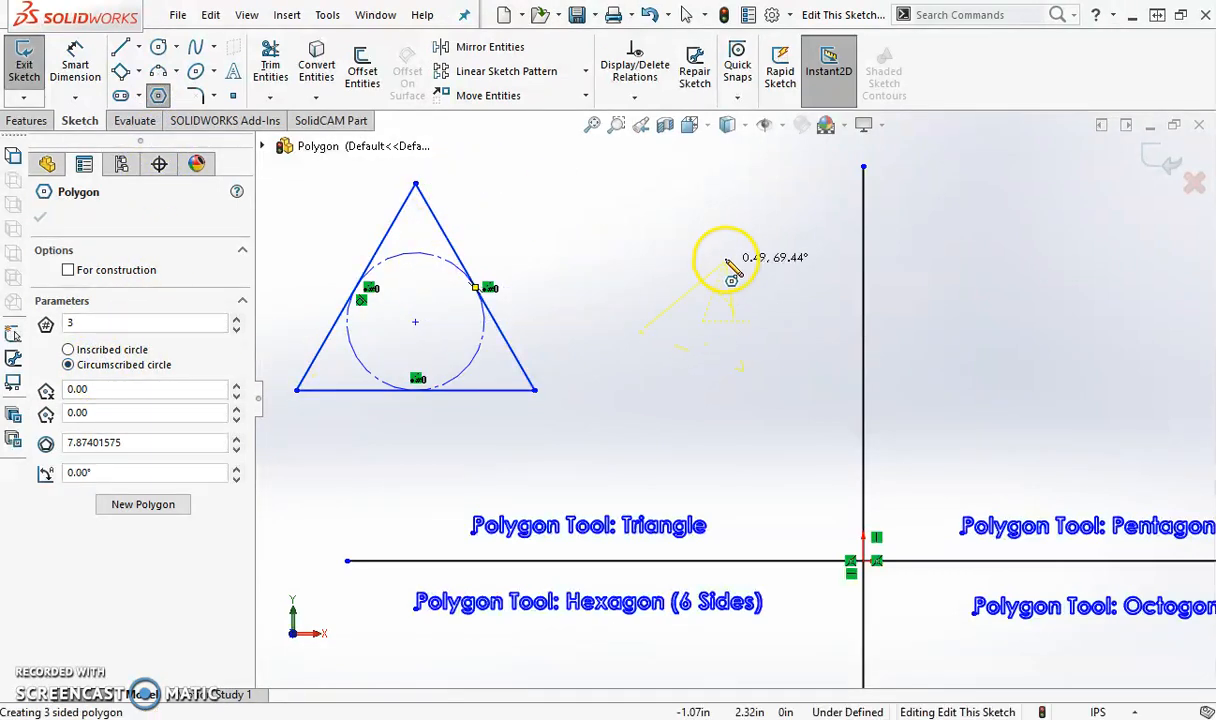
click(702, 184)
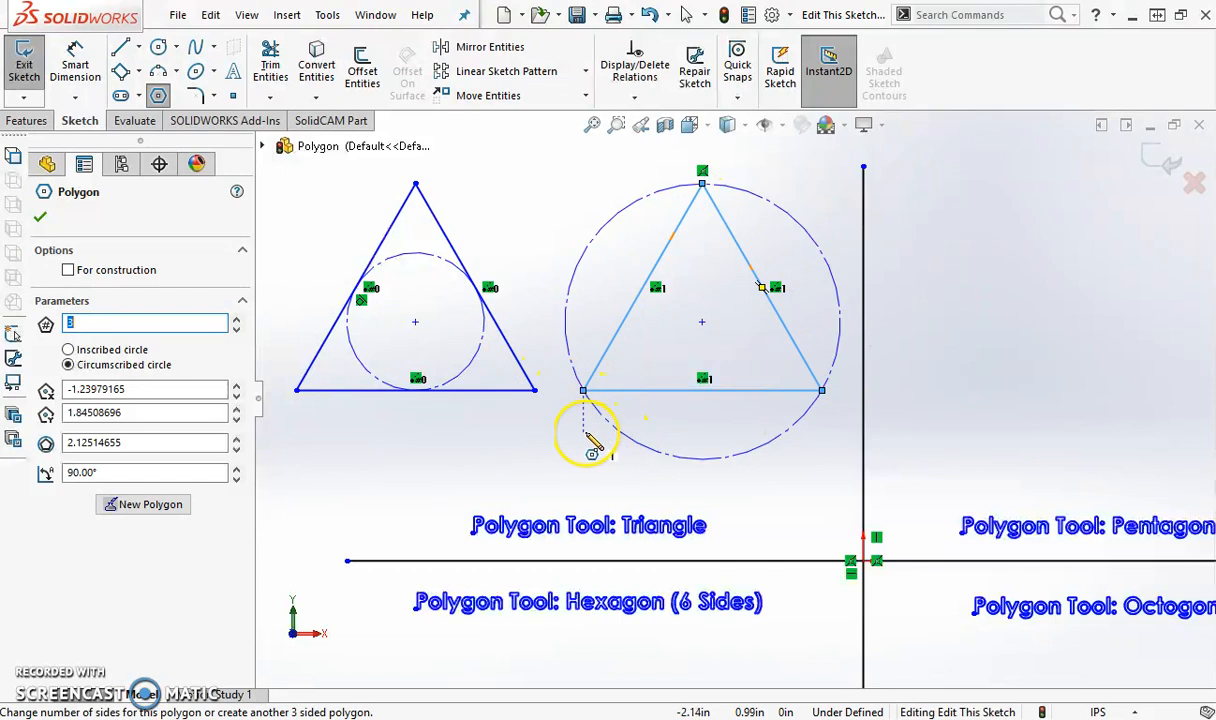
Try more sides and the inscribed circle option on the second polygon, returning it to 3 sides with a circumscribed circle.
click(238, 318)
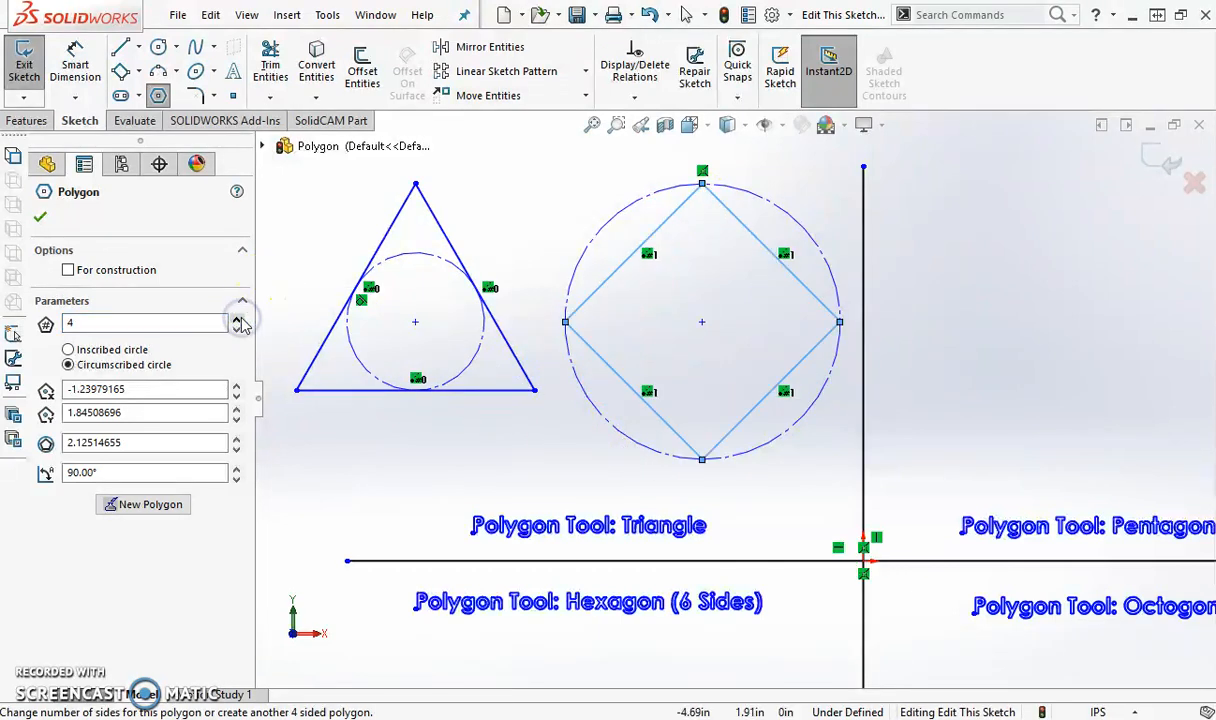
click(239, 319)
click(238, 332)
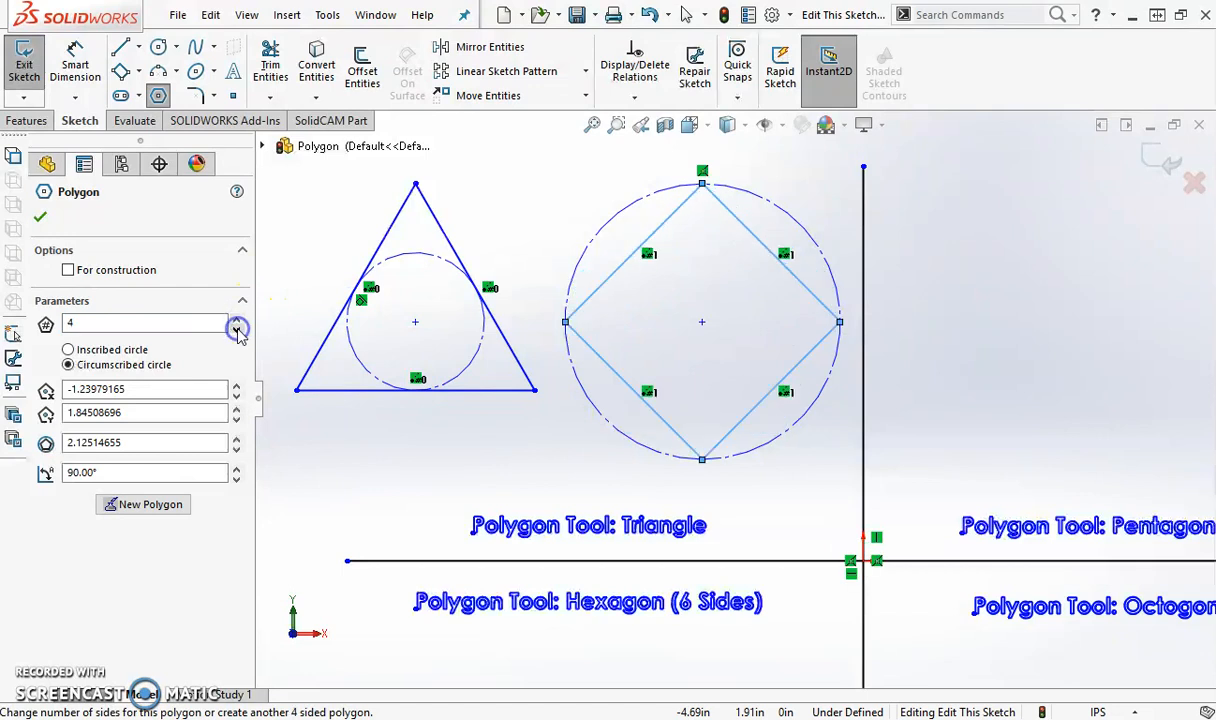
click(238, 332)
click(135, 349)
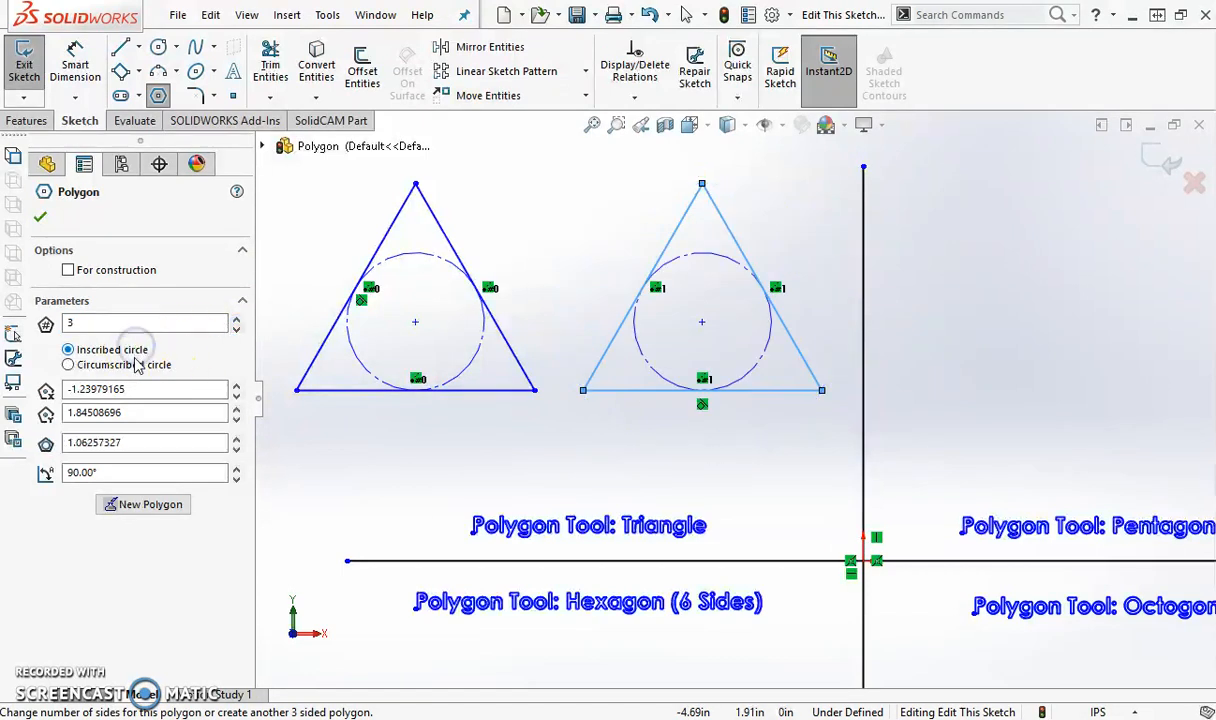
click(136, 366)
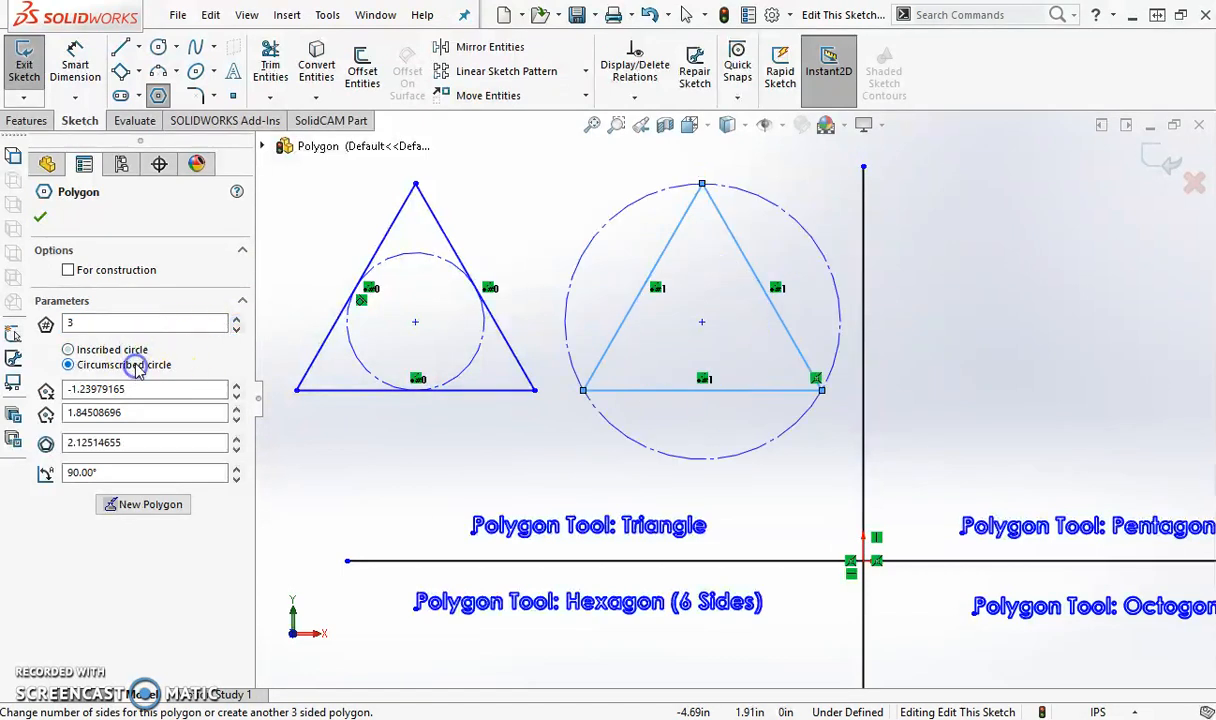
Try raising the second polygon's number of sides to 6, then return it to 3.
click(239, 319)
click(239, 319)
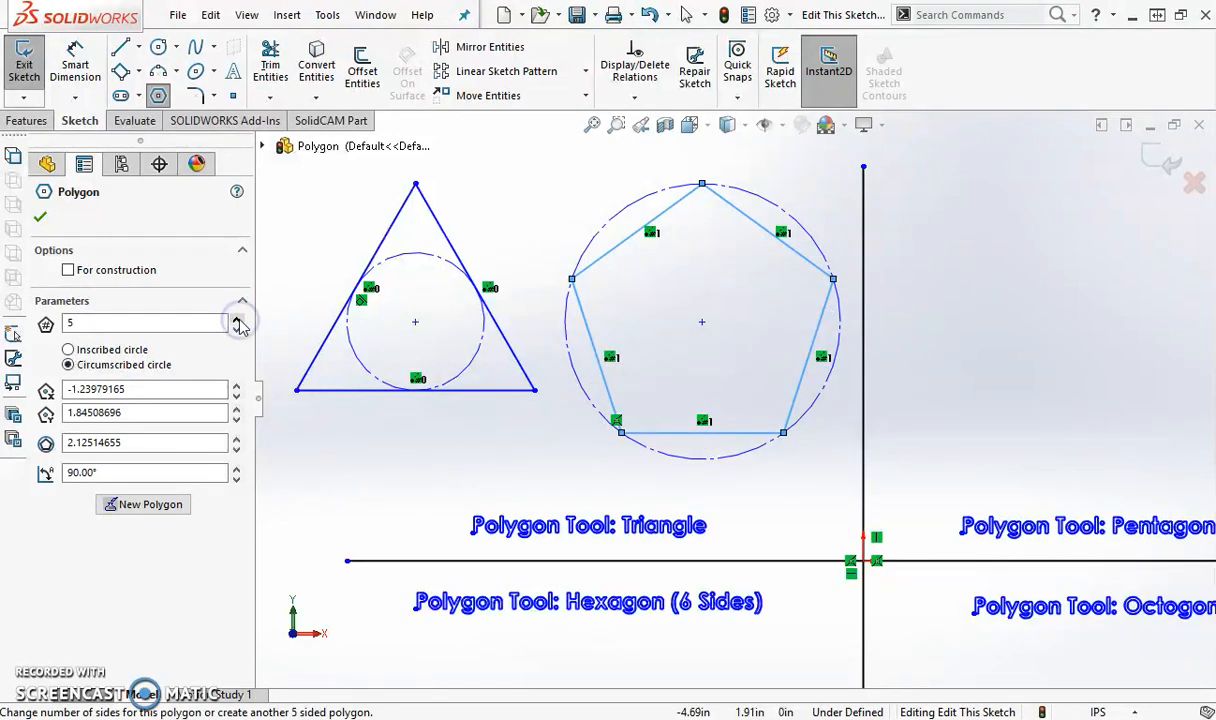
click(238, 319)
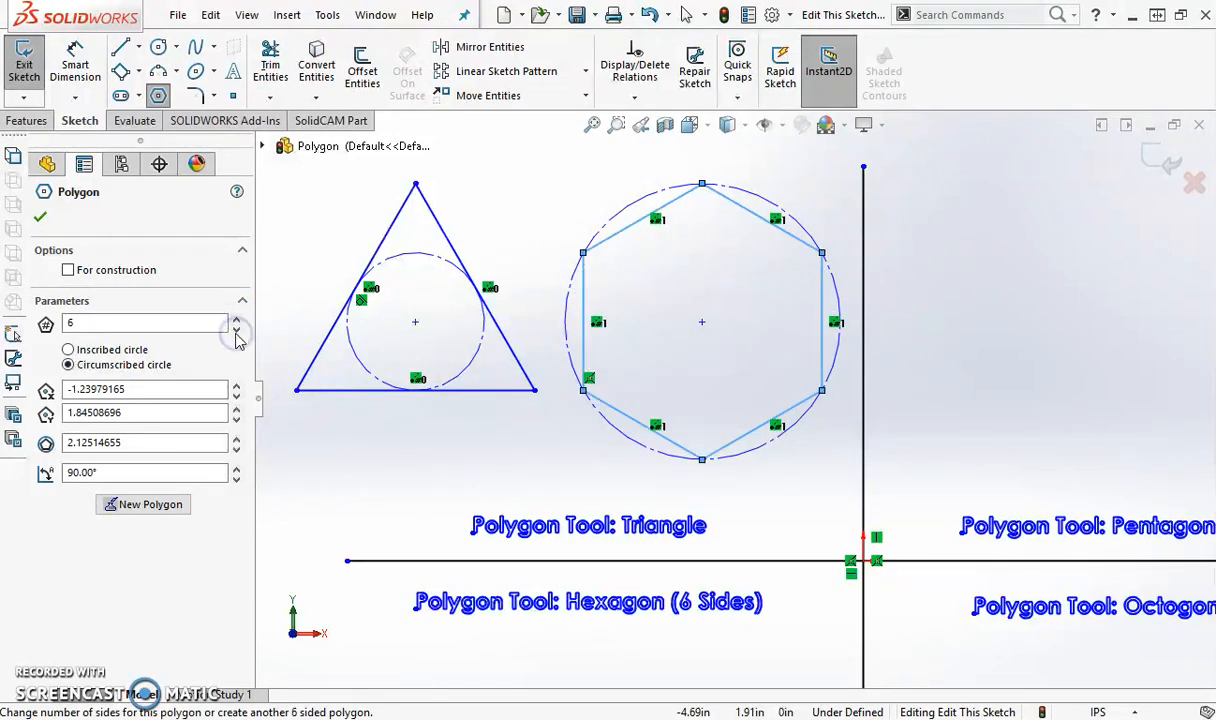
click(237, 333)
click(237, 333)
click(237, 333)
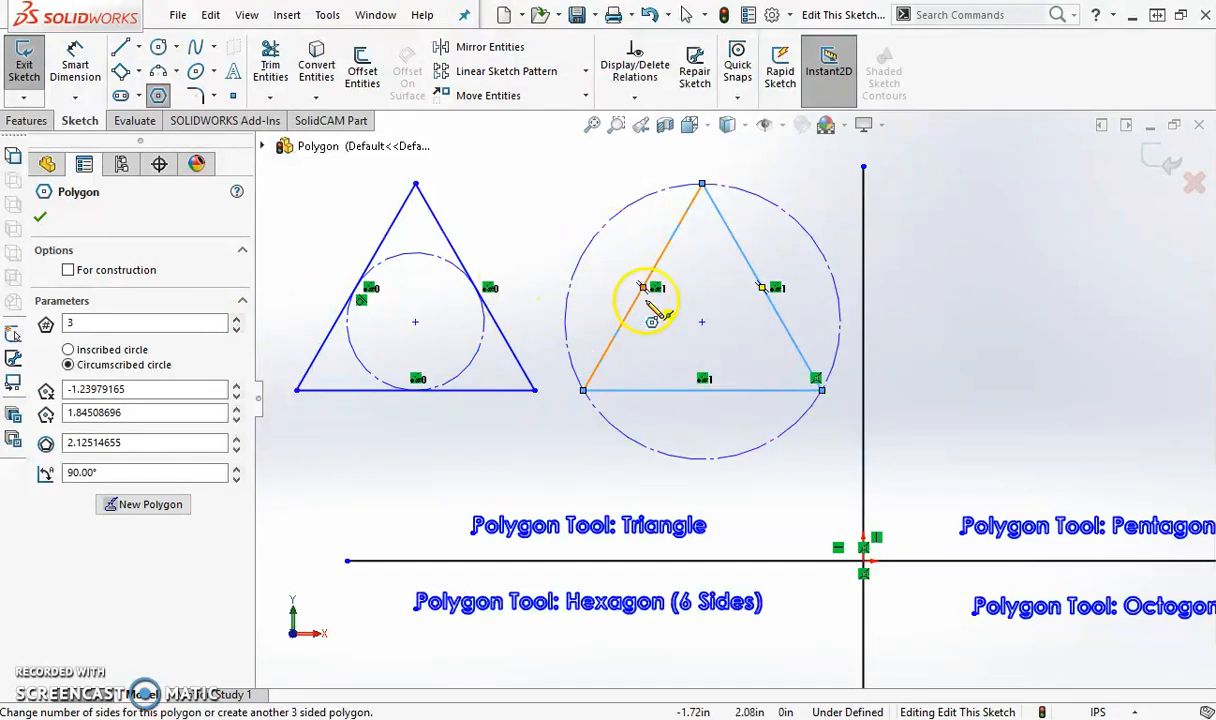
Exit the polygon sketch, close the Polygon part and open the Slot part.
click(40, 217)
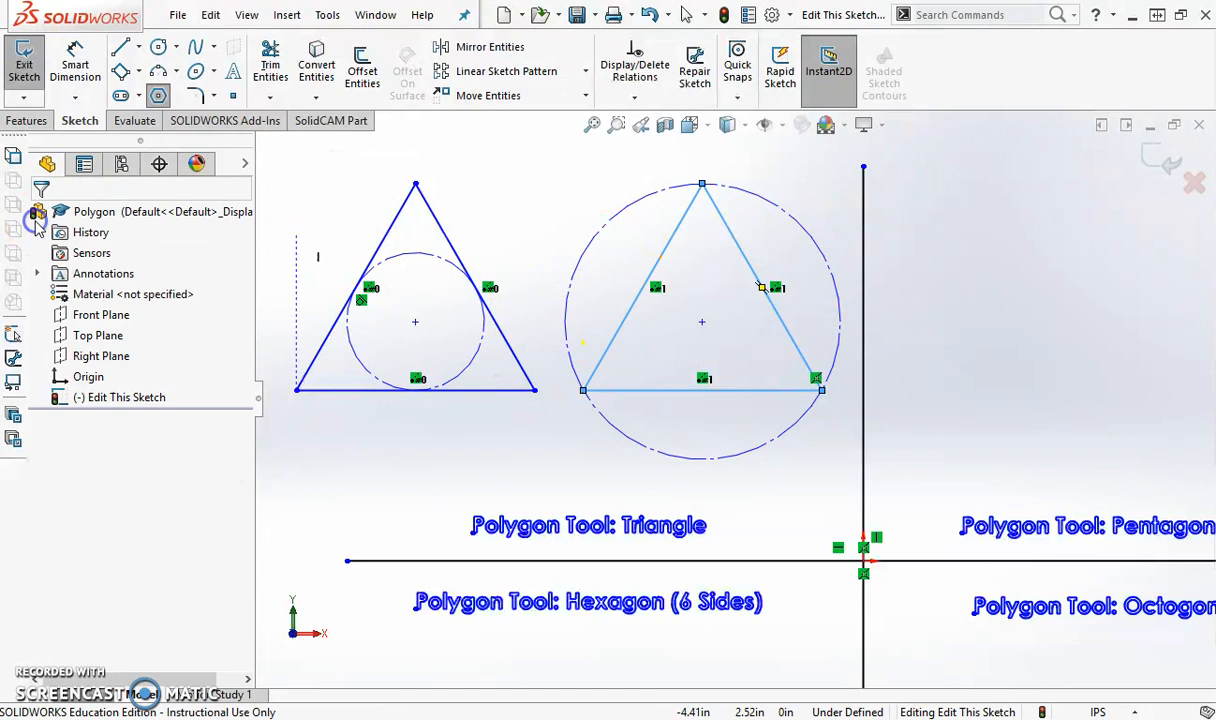
scroll(862, 401, up, 1)
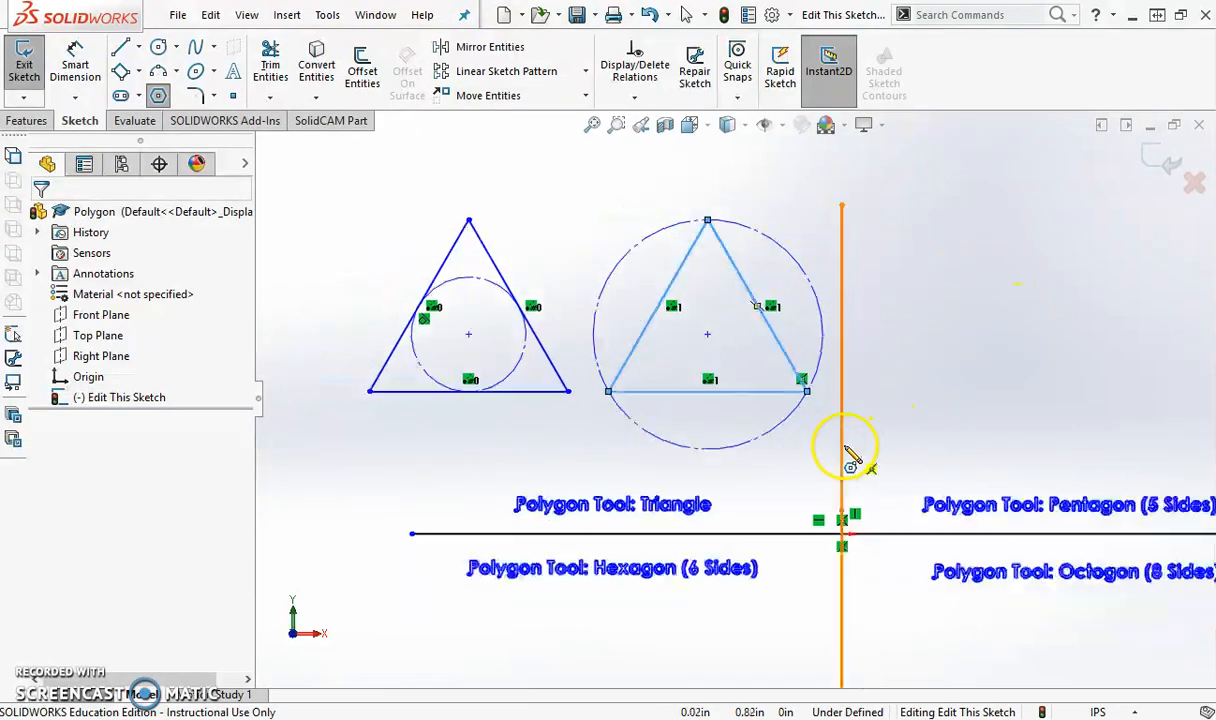
scroll(845, 447, up, 2)
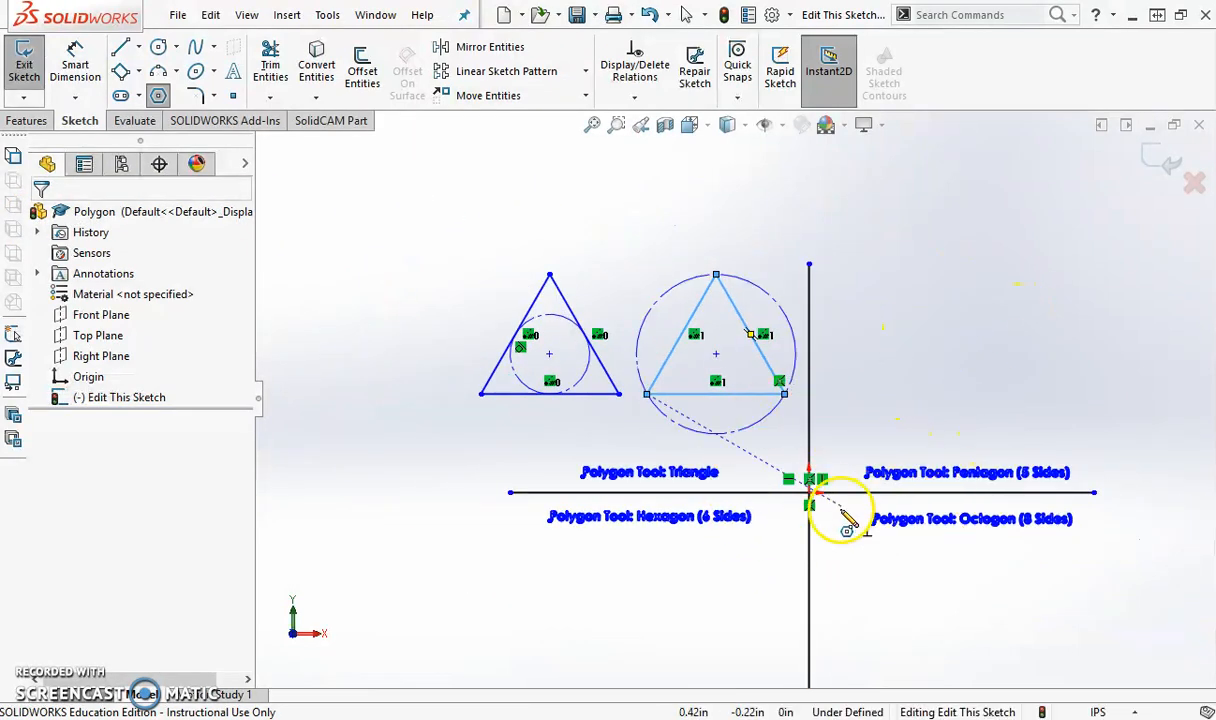
scroll(847, 520, down, 1)
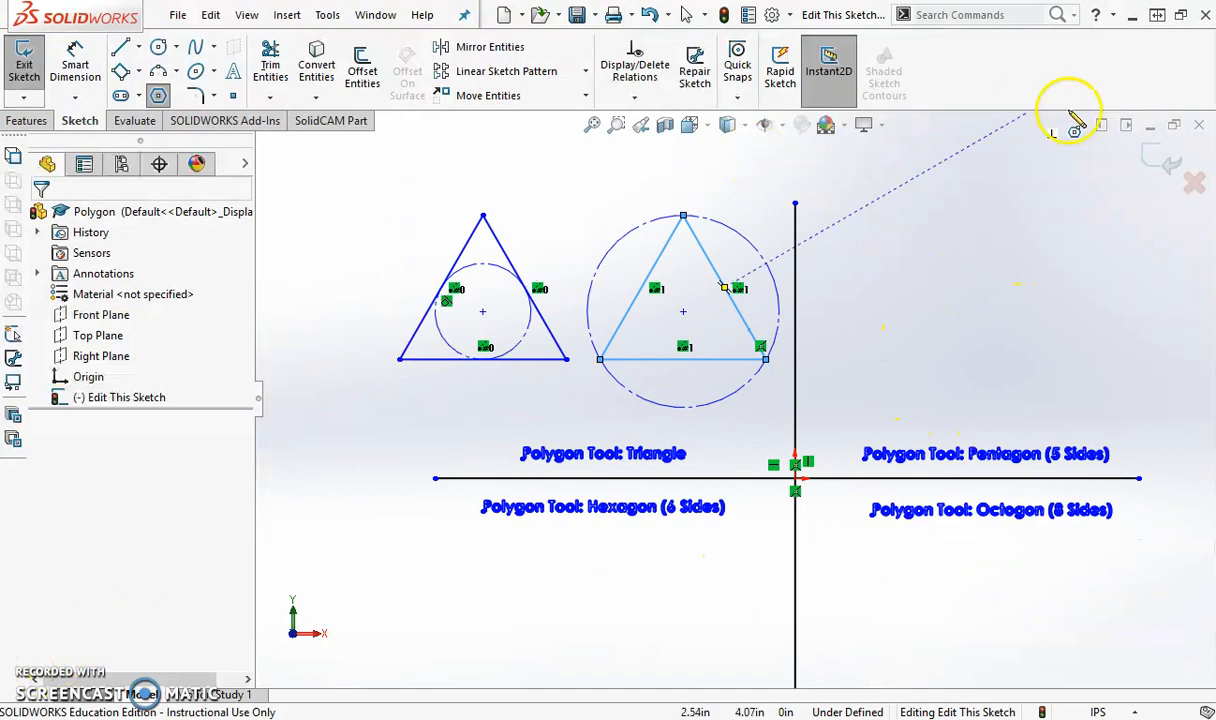
click(1158, 160)
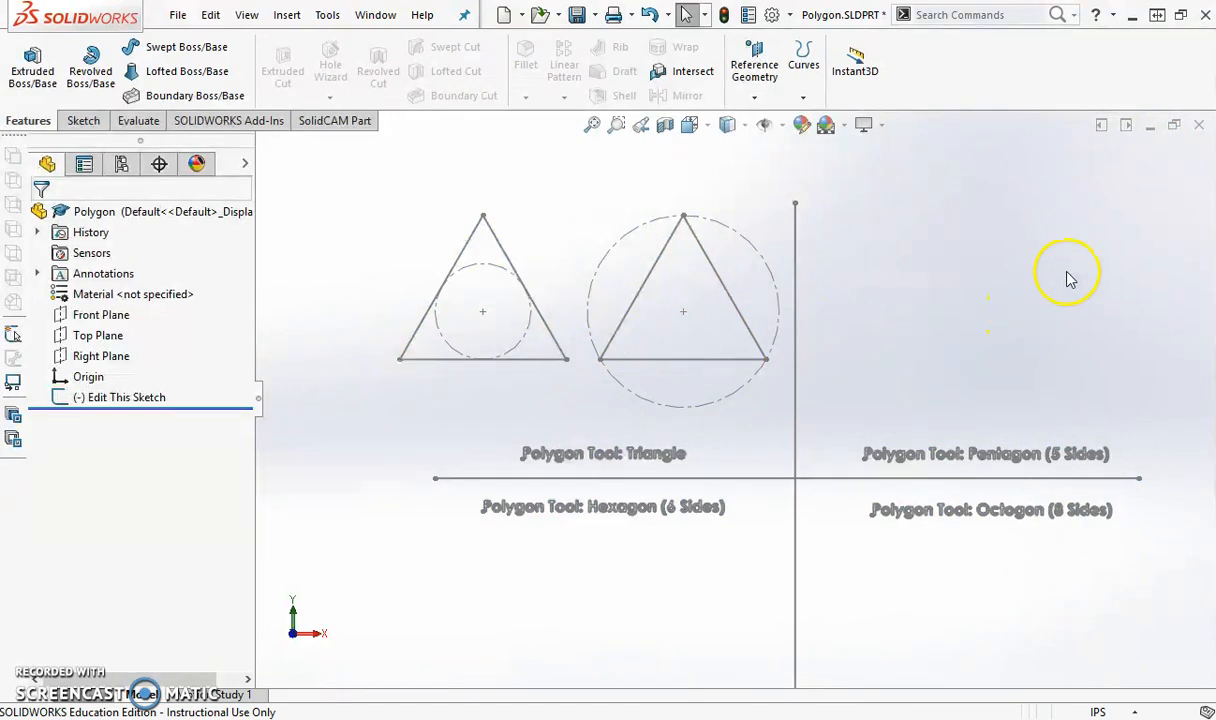
click(1200, 128)
click(687, 456)
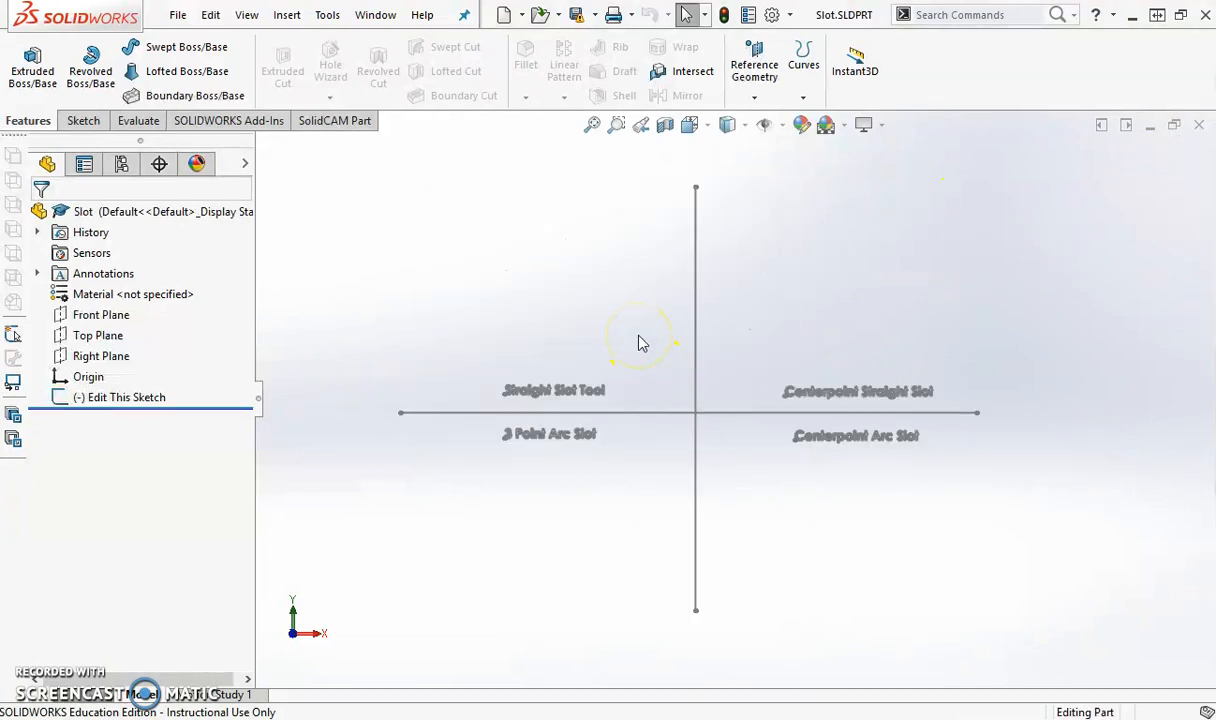
Open the existing sketch for editing and draw a horizontal straight slot about 2.37 in long and 0.97 in wide above the Straight Slot Tool label.
right_click(147, 396)
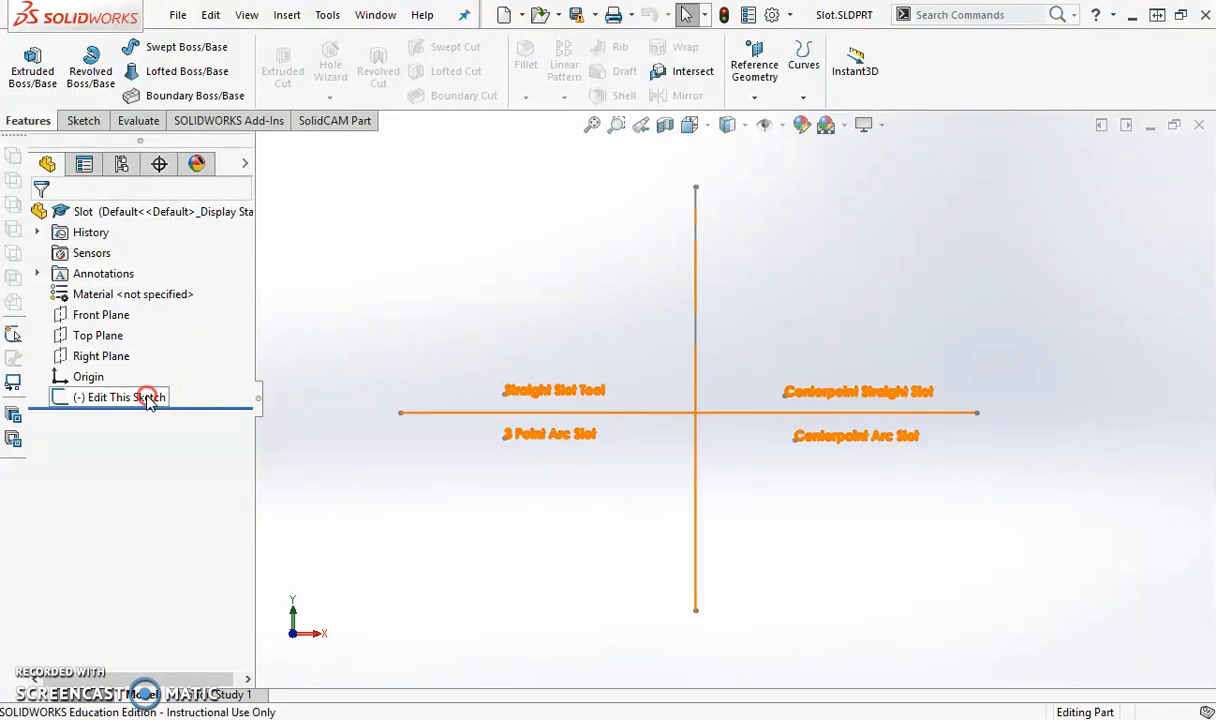
click(163, 315)
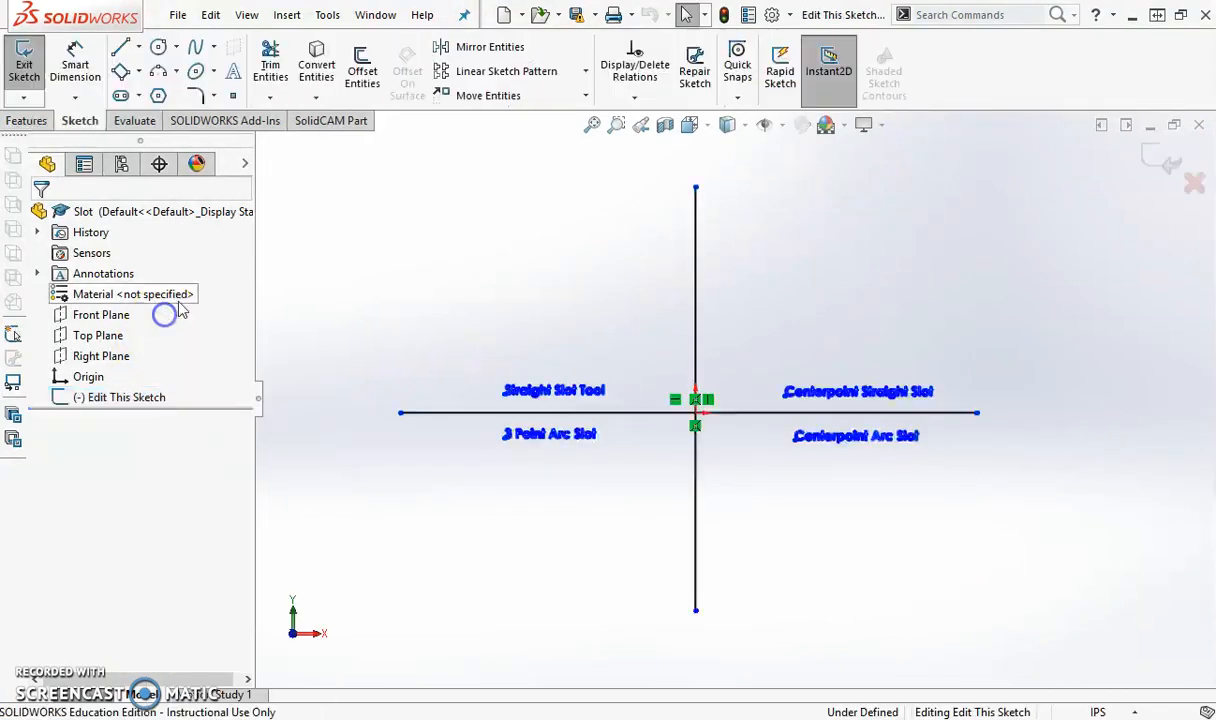
scroll(510, 220, down, 3)
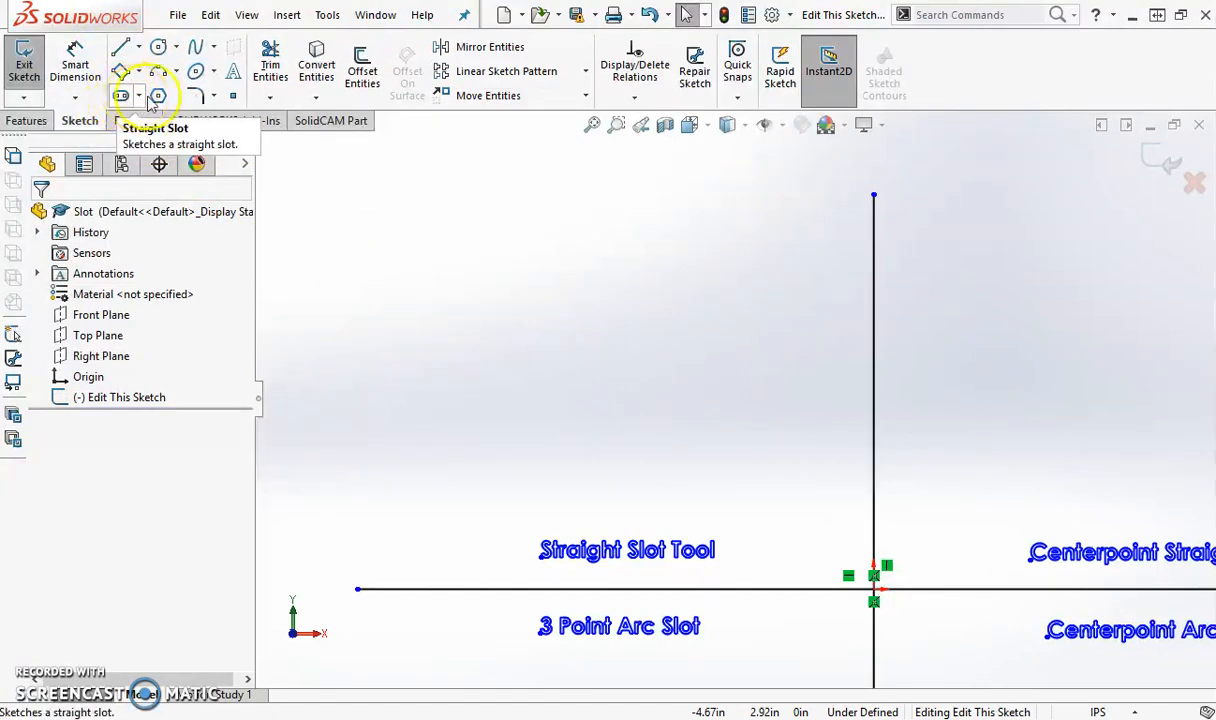
click(140, 97)
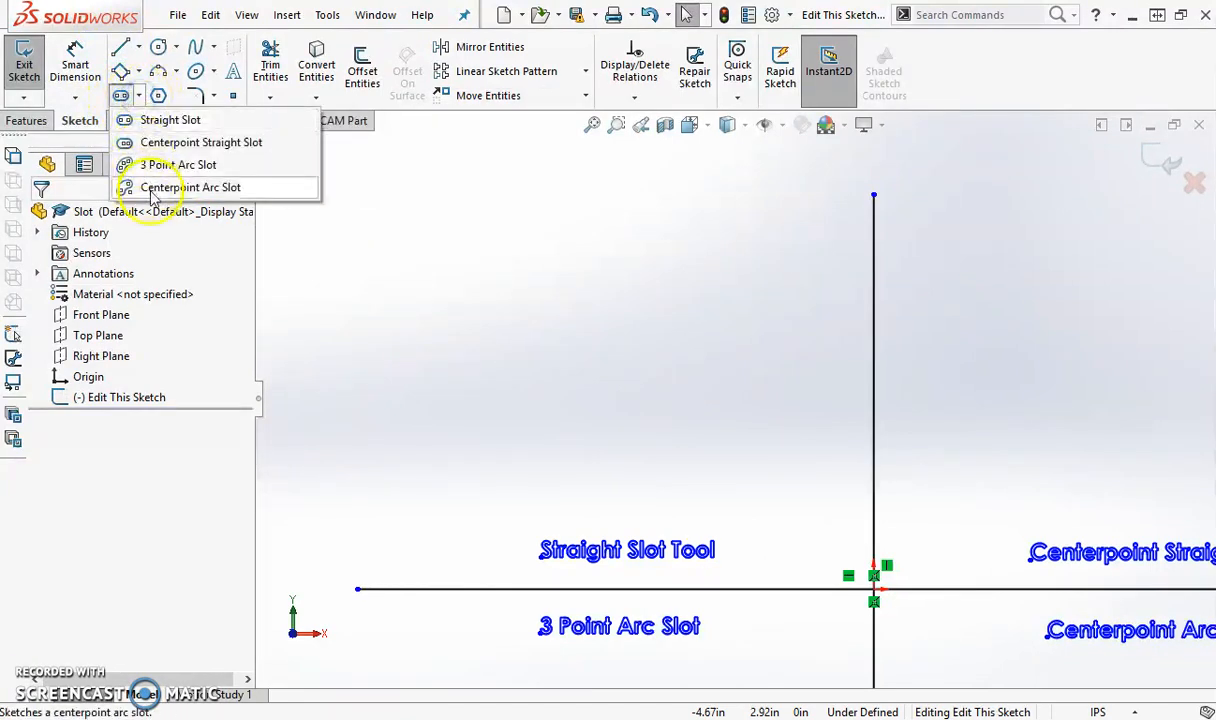
click(165, 120)
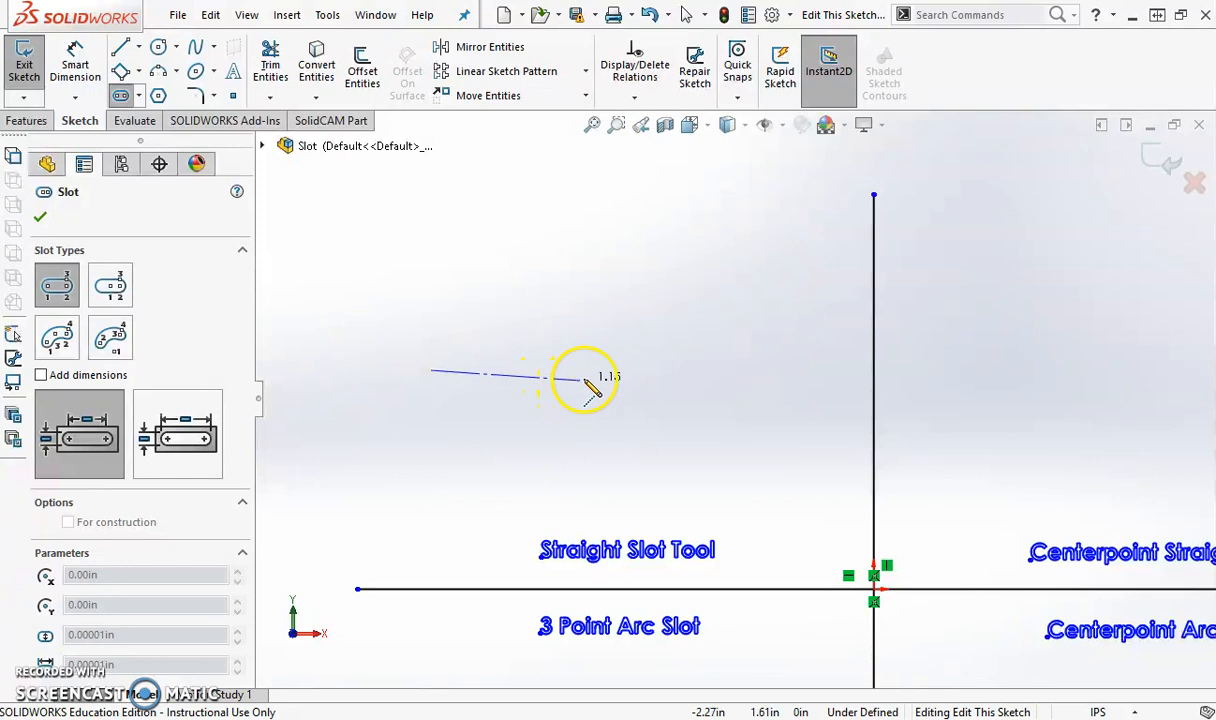
click(739, 371)
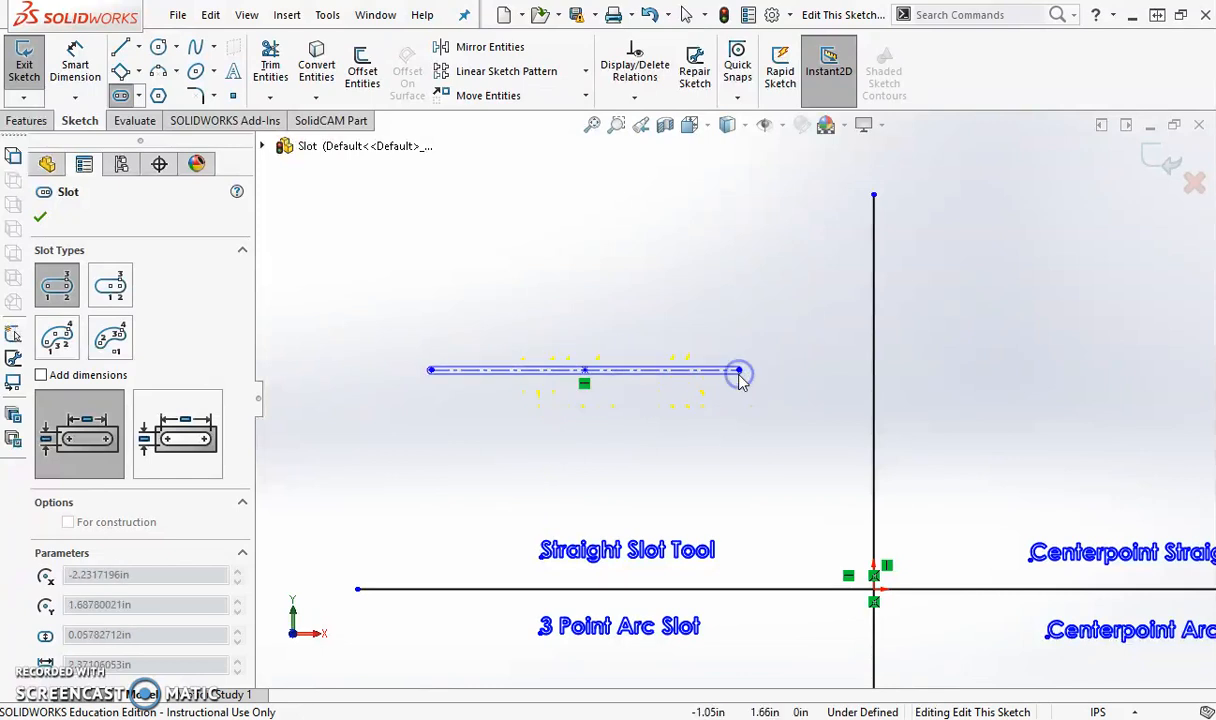
click(660, 432)
Sketch a horizontal centerpoint straight slot about 2.18 in long and 0.66 in wide above the Centerpoint Straight Slot label.
scroll(516, 463, down, 3)
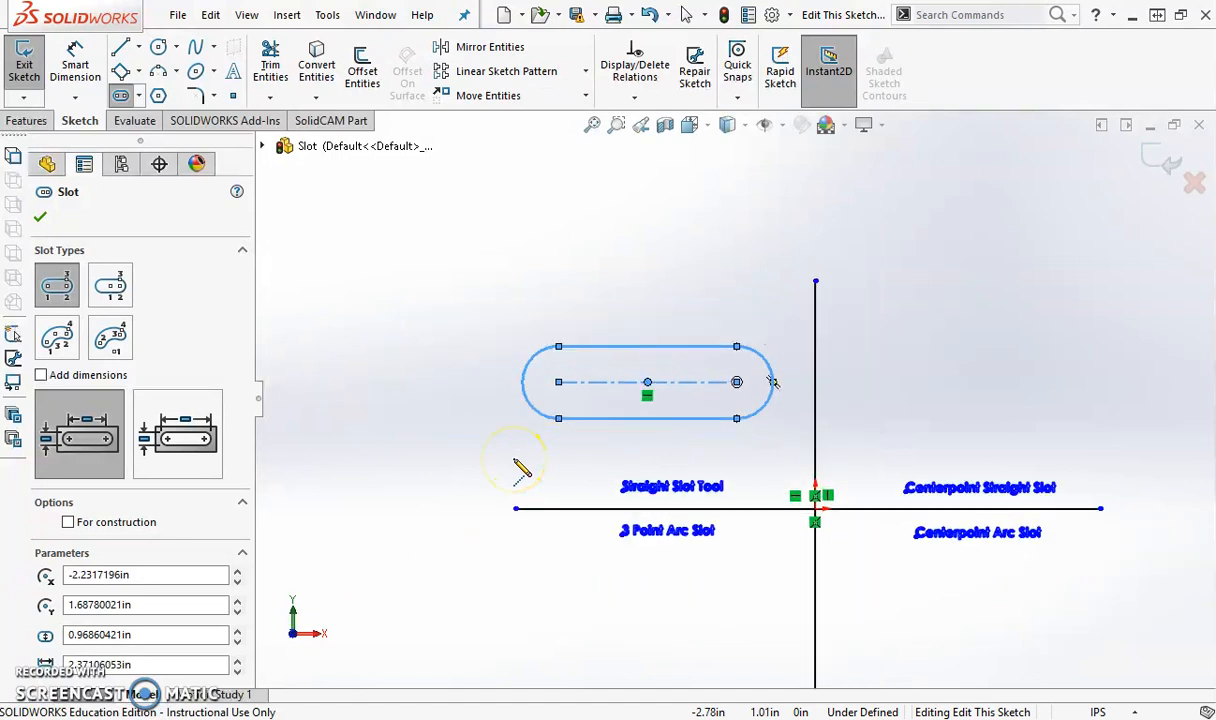
scroll(1083, 397, up, 3)
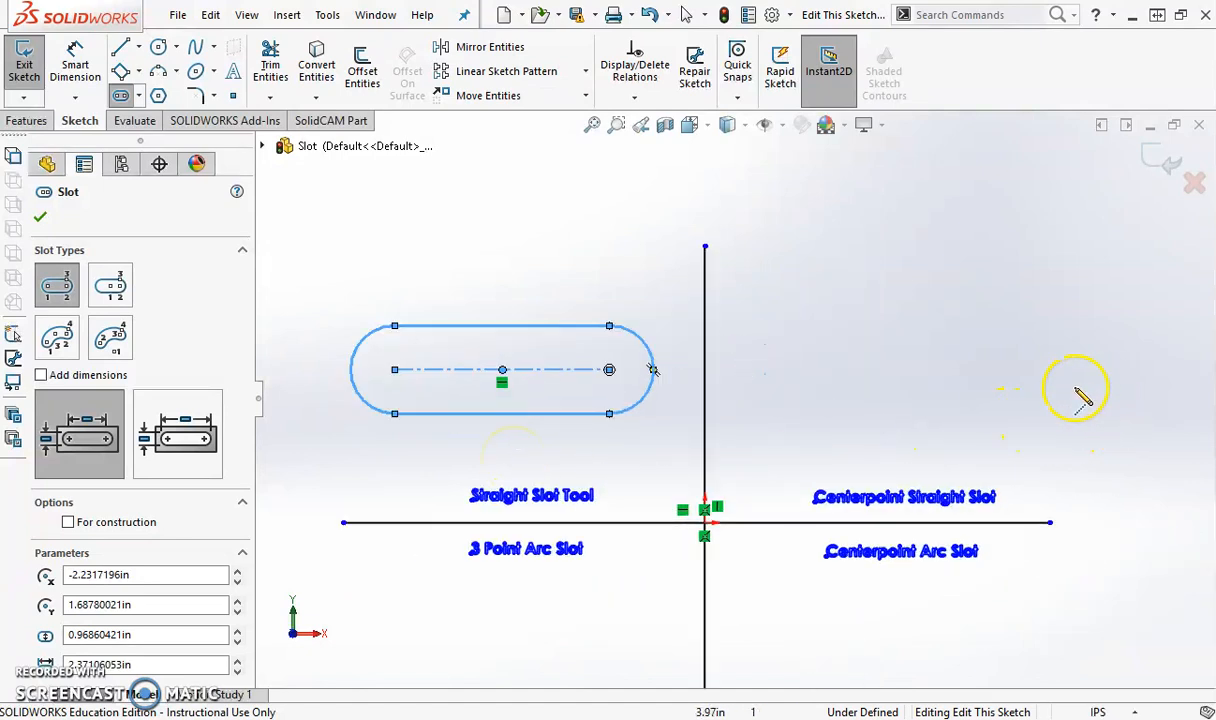
scroll(1055, 398, up, 2)
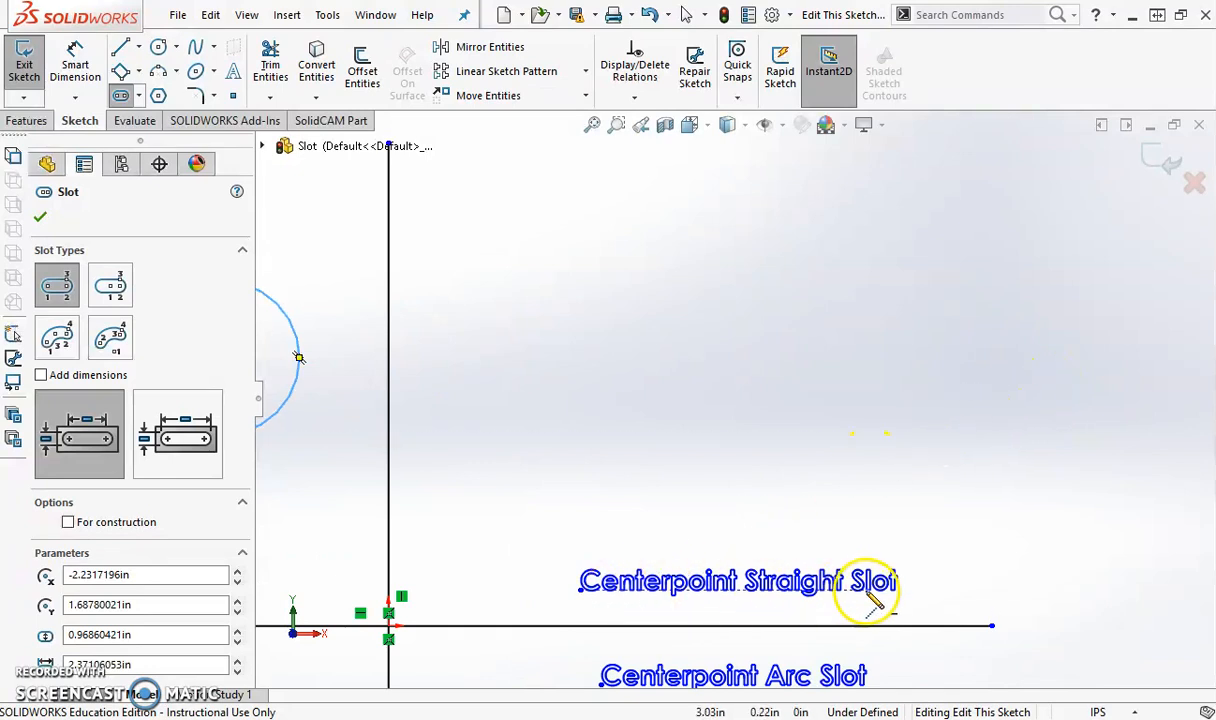
click(116, 297)
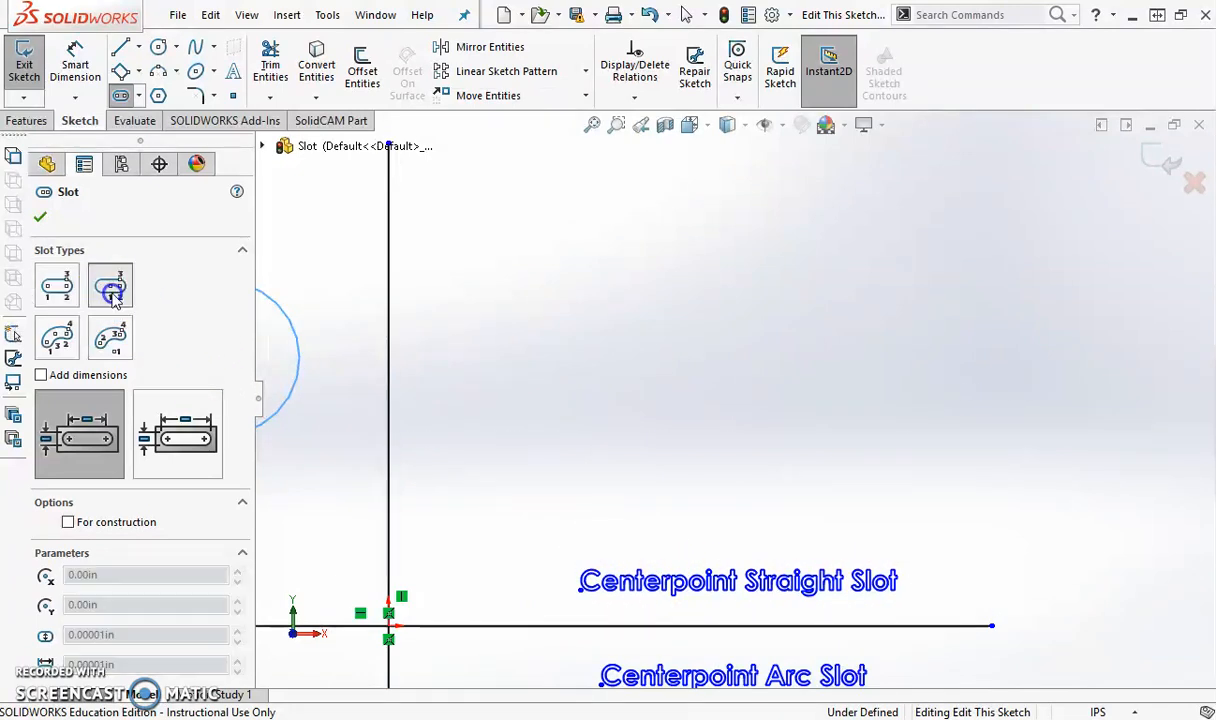
click(722, 348)
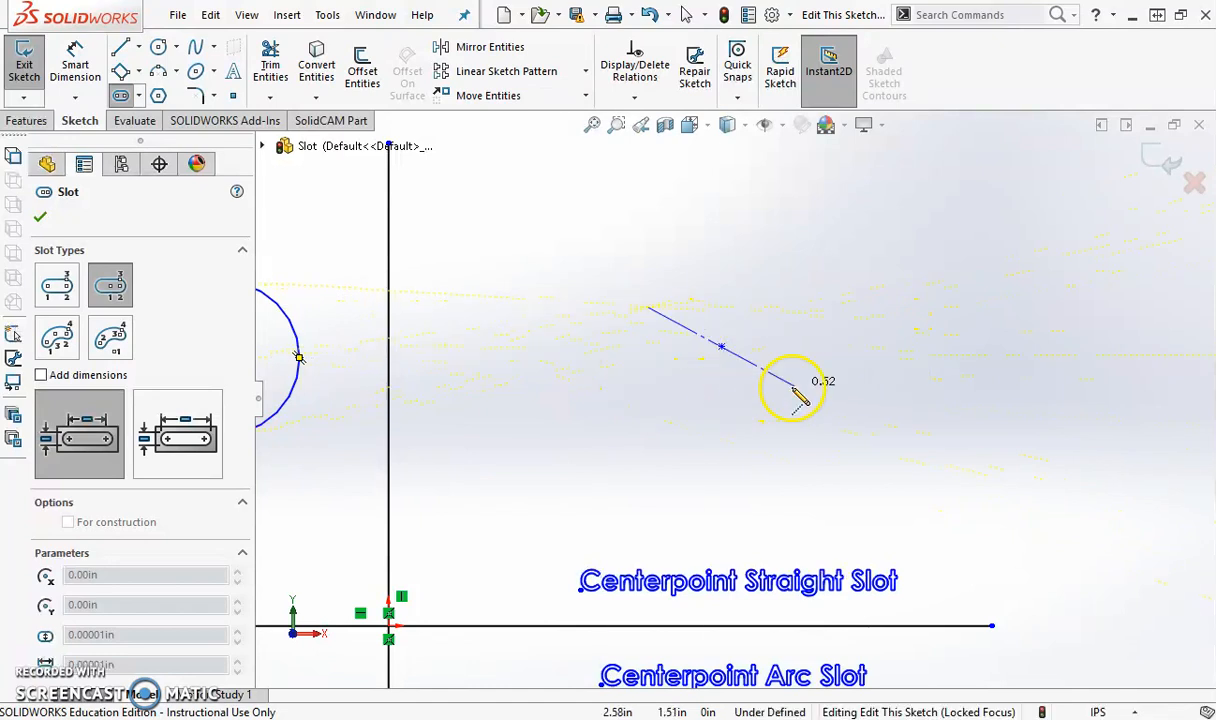
click(897, 347)
click(897, 384)
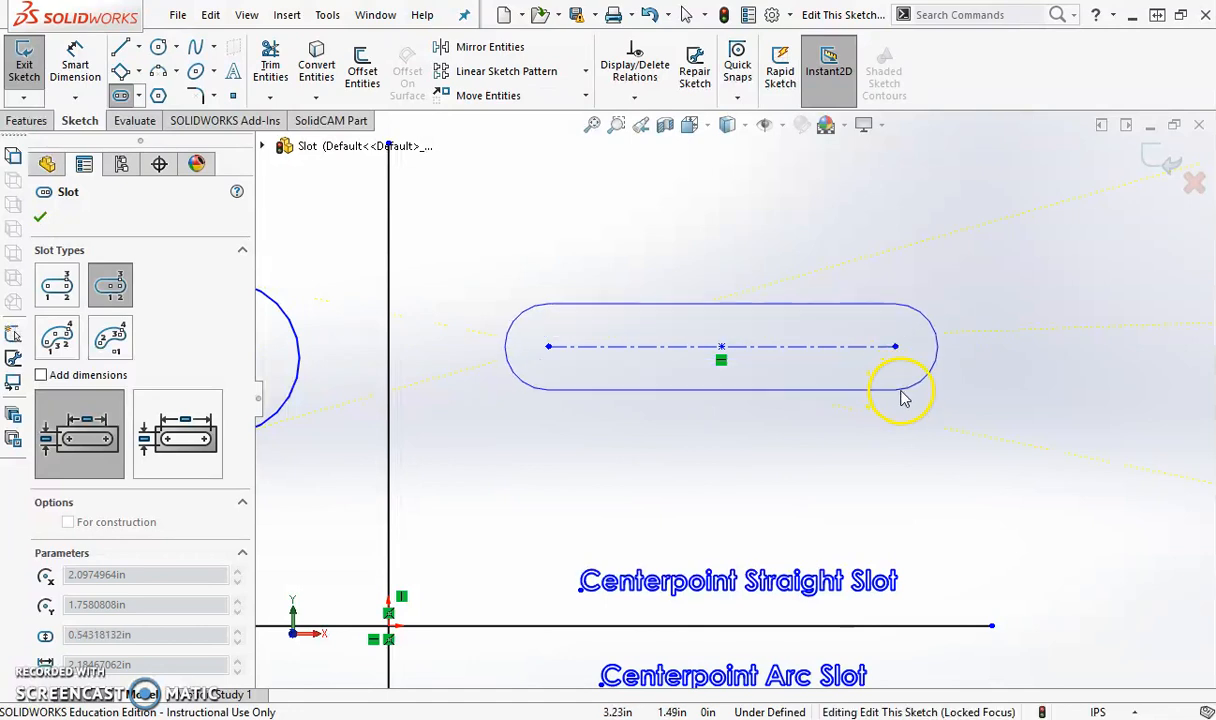
click(905, 403)
Sketch a 3 point arc bulging to the right below the 3 Point Arc Slot label, centered at about X -4.21, Y -2.05 in.
scroll(882, 461, up, 6)
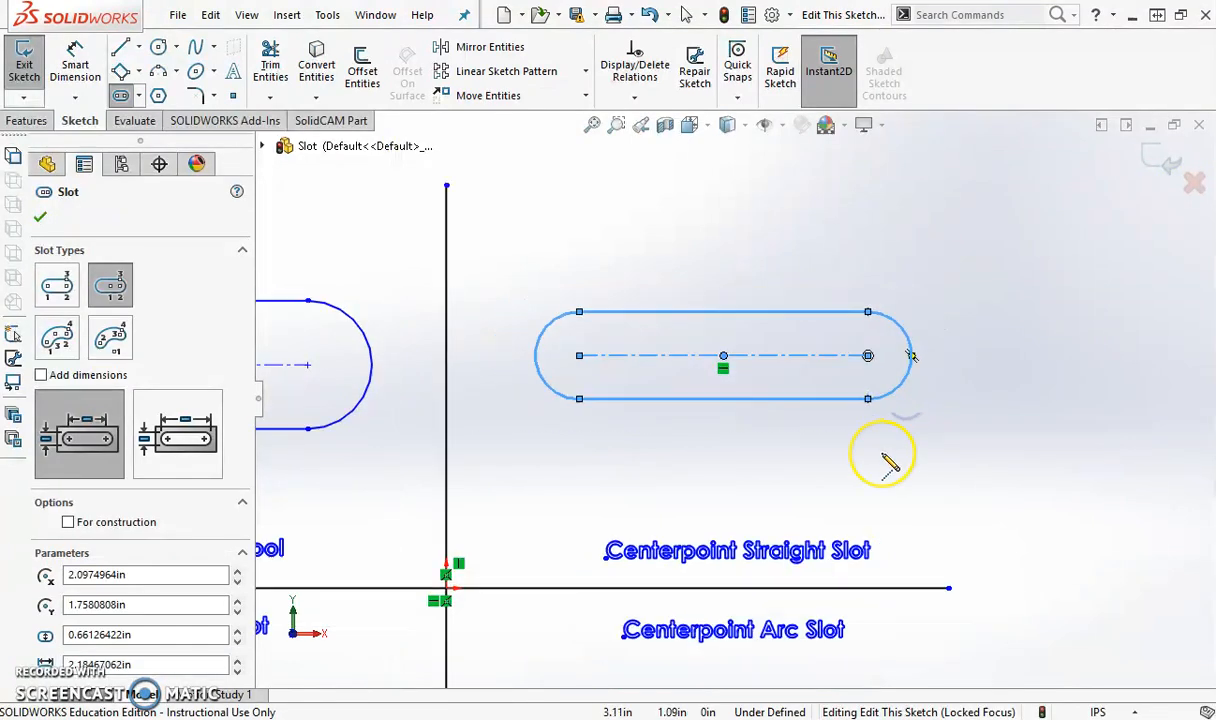
scroll(528, 662, down, 3)
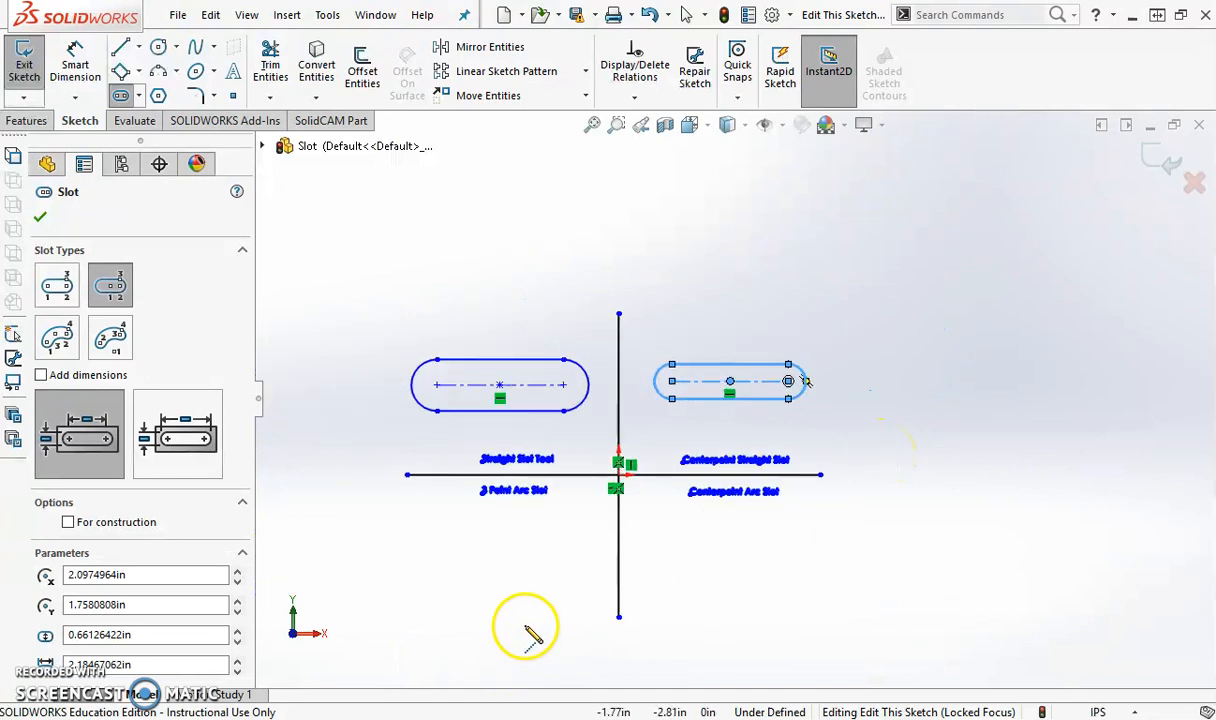
scroll(535, 578, down, 2)
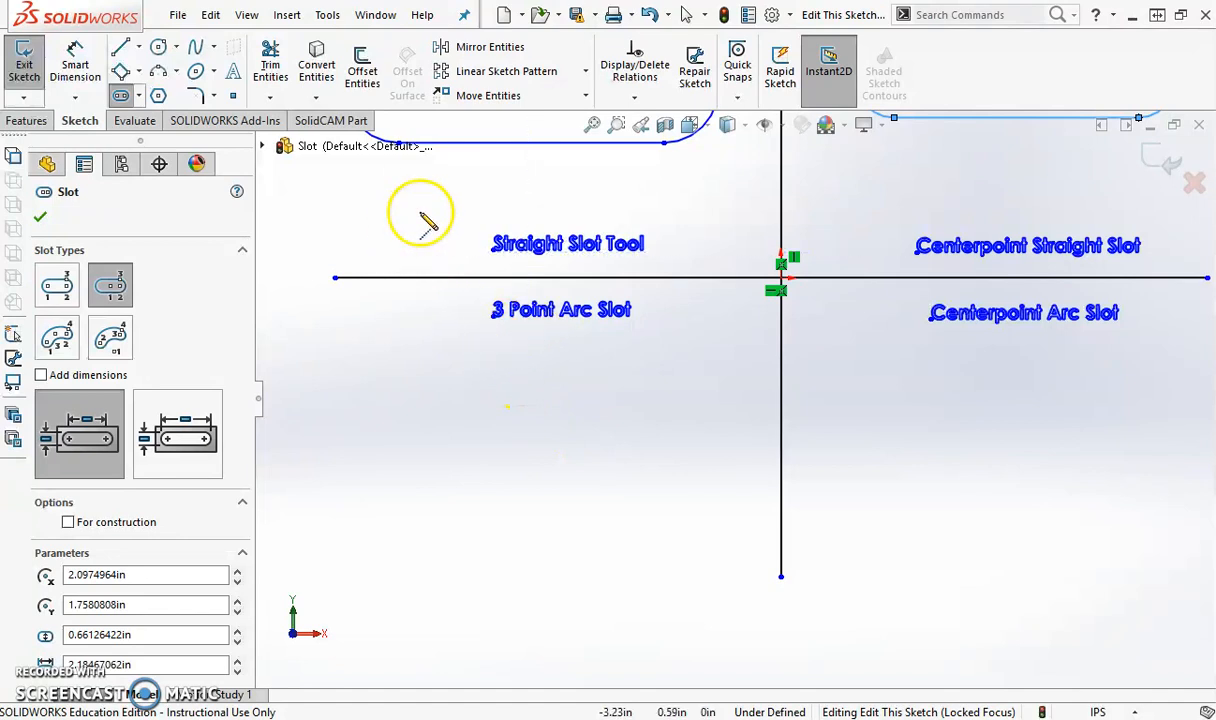
click(176, 72)
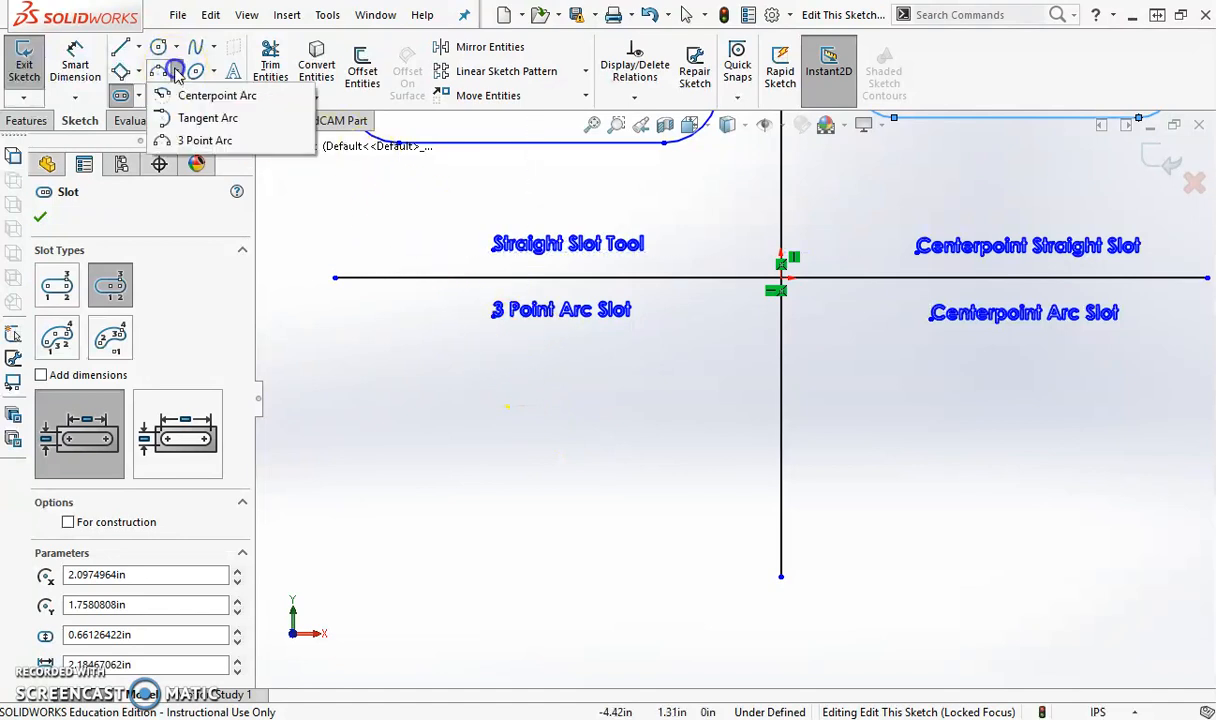
click(192, 140)
drag(314, 398, 378, 592)
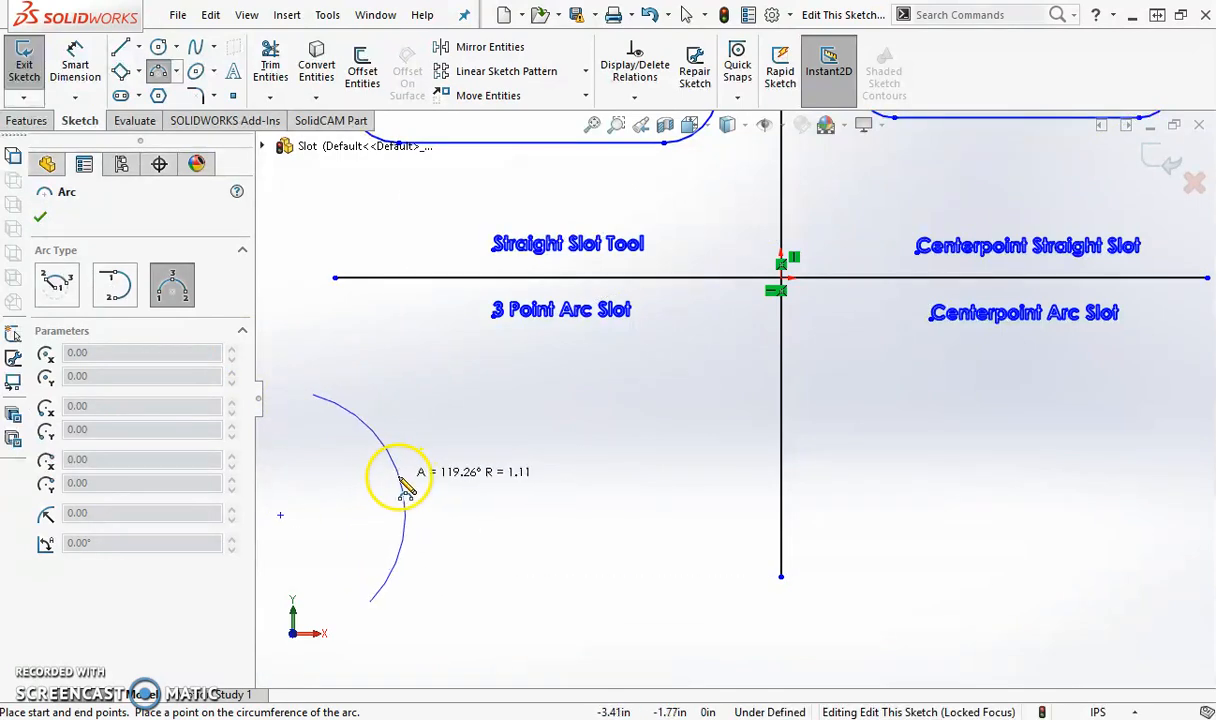
click(415, 475)
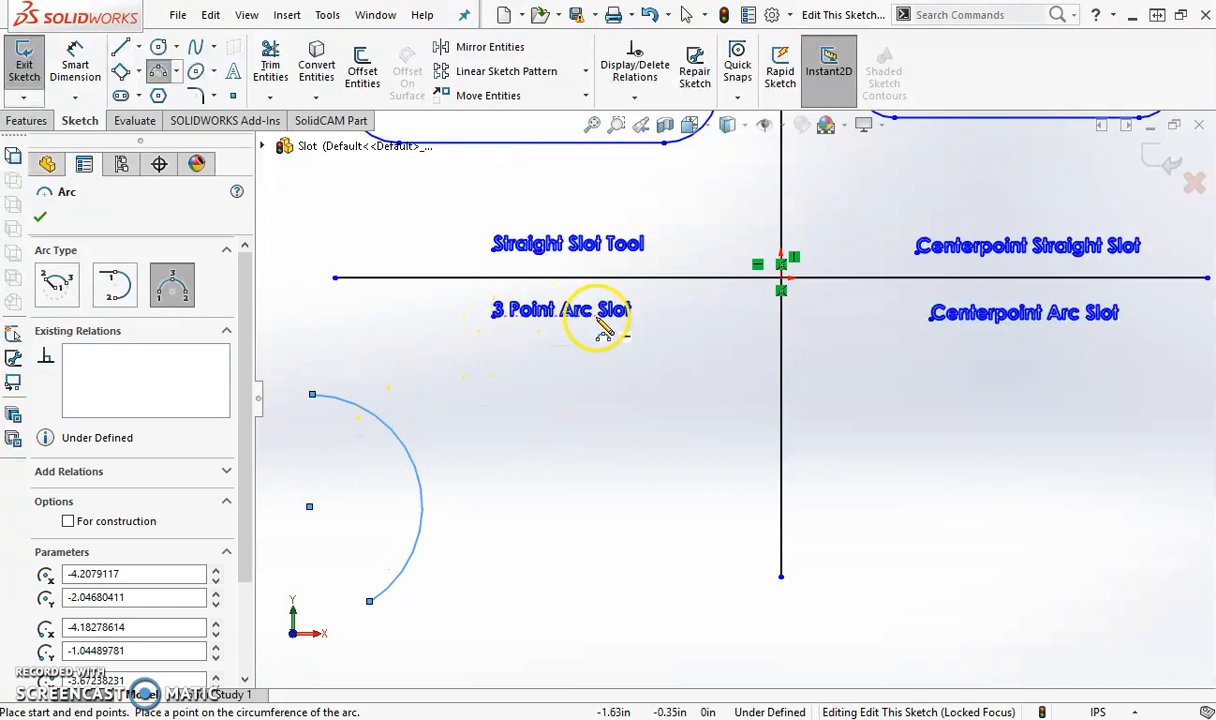
Sketch a 3 point arc slot beside the plain arc, with about 1.13 in radius, 143° arc angle and 0.85 in width.
click(138, 96)
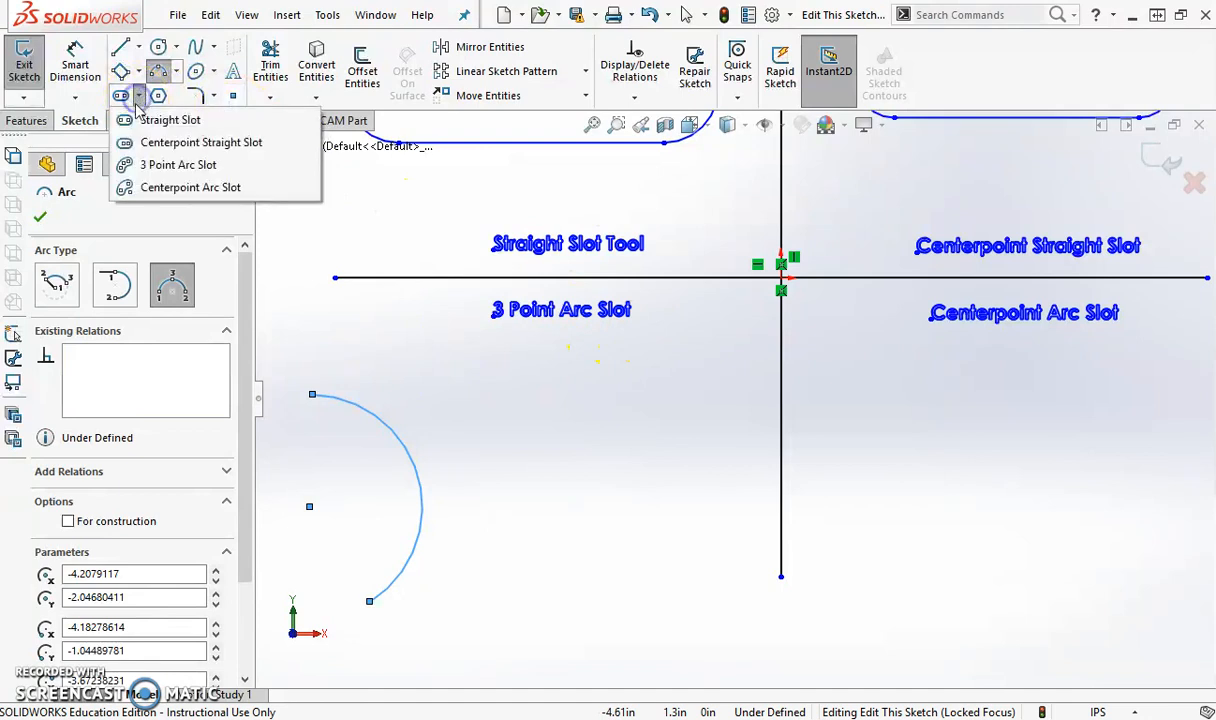
click(180, 165)
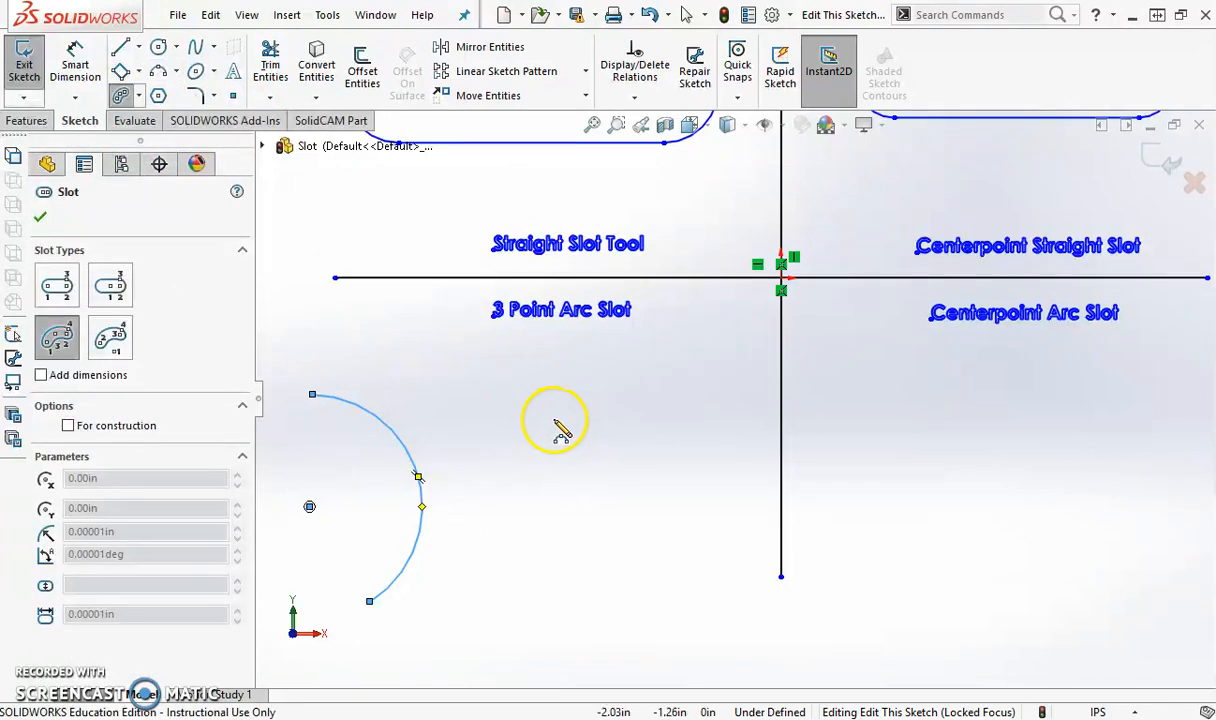
click(533, 396)
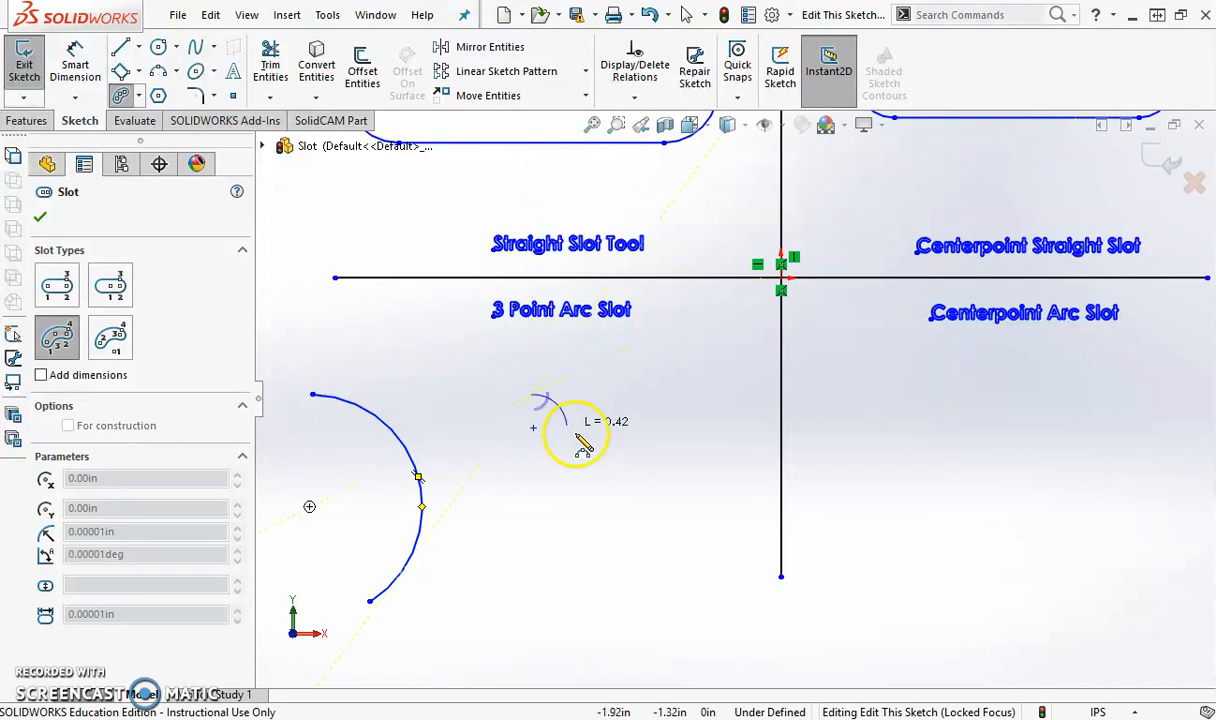
click(600, 627)
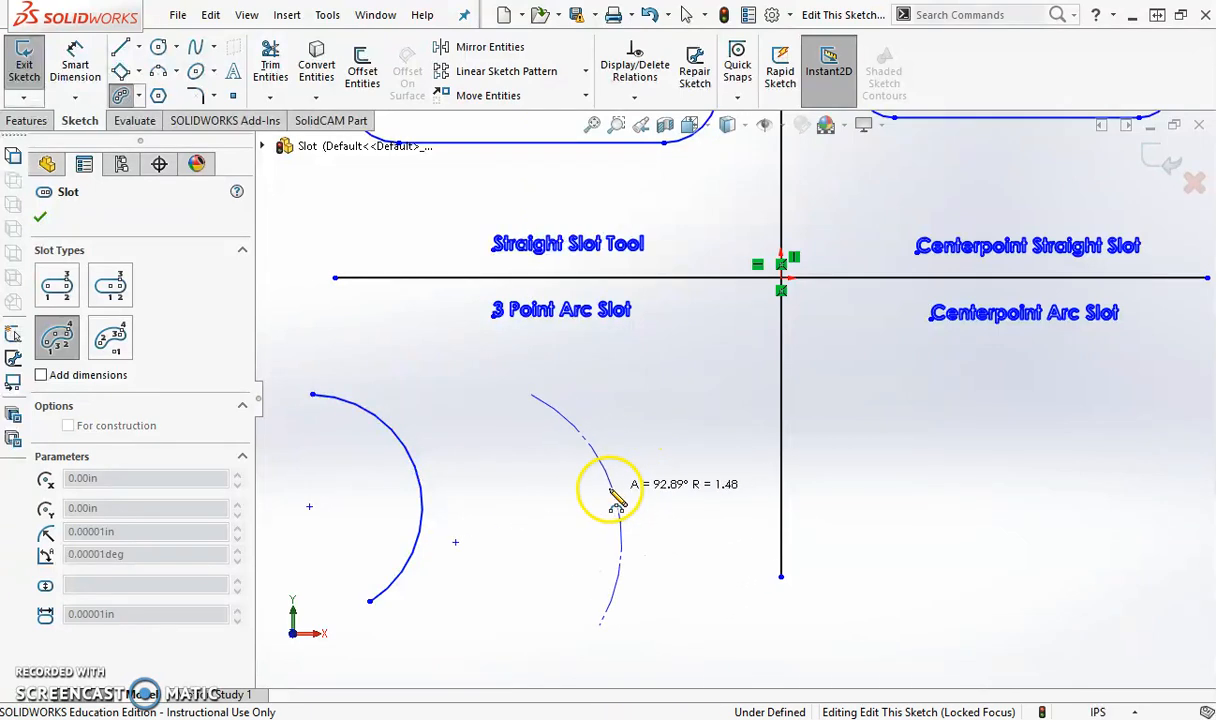
click(648, 481)
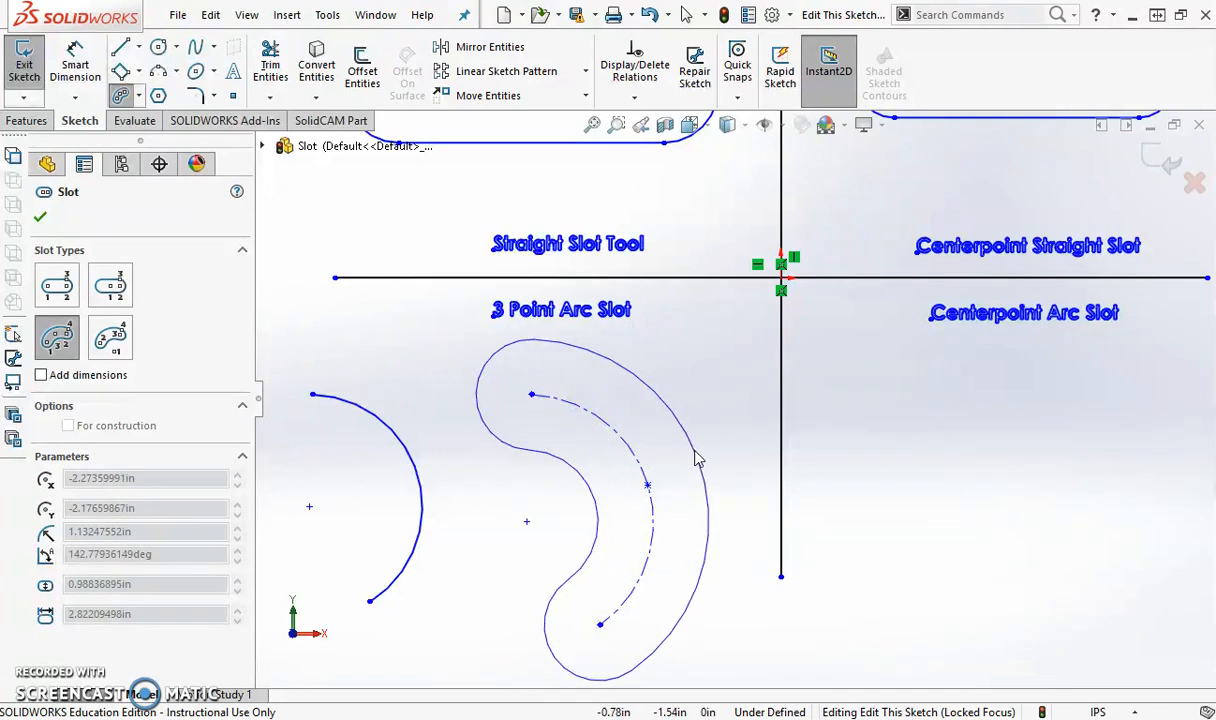
click(690, 462)
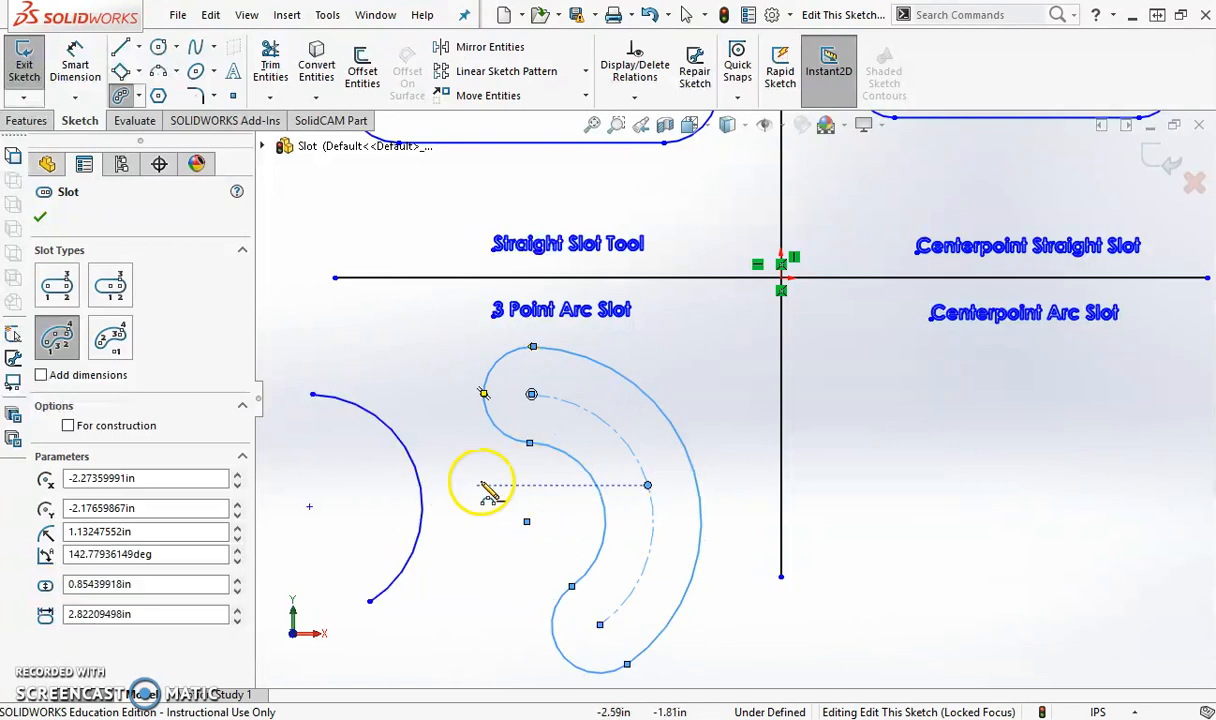
Sketch a centerpoint arc below the Centerpoint Arc Slot label, centered at about X 1.34, Y -1.98 in.
key(f)
scroll(1151, 435, down, 4)
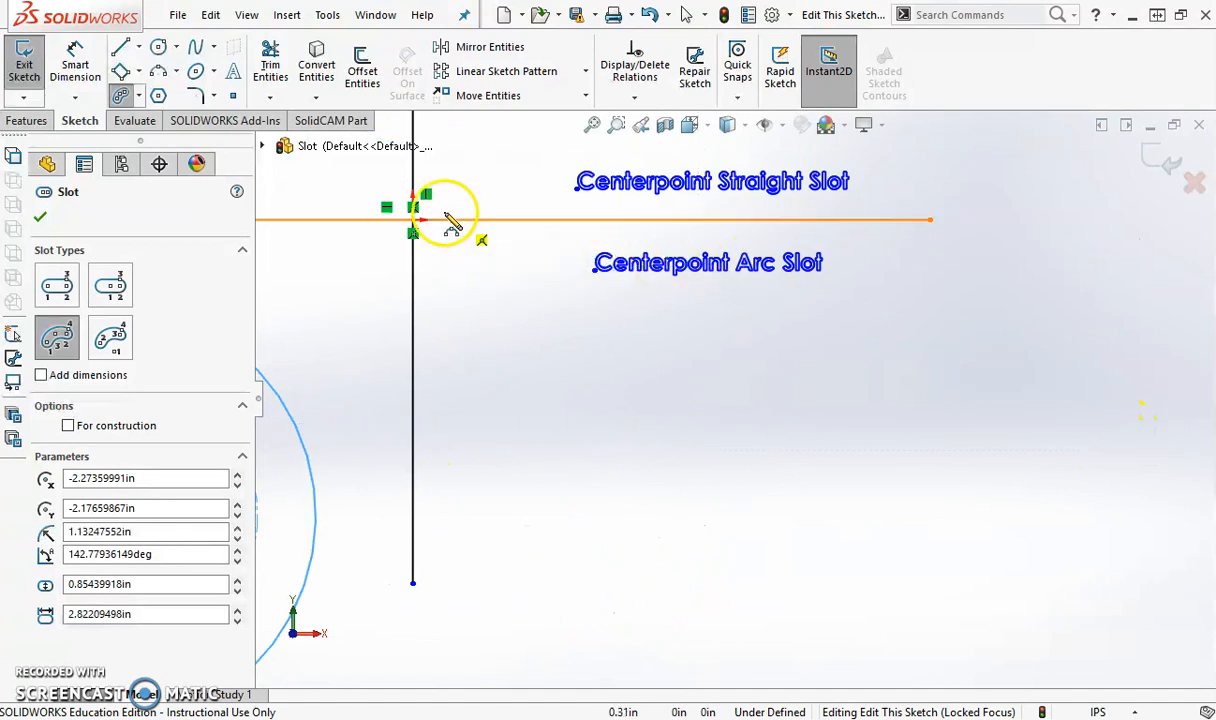
click(176, 71)
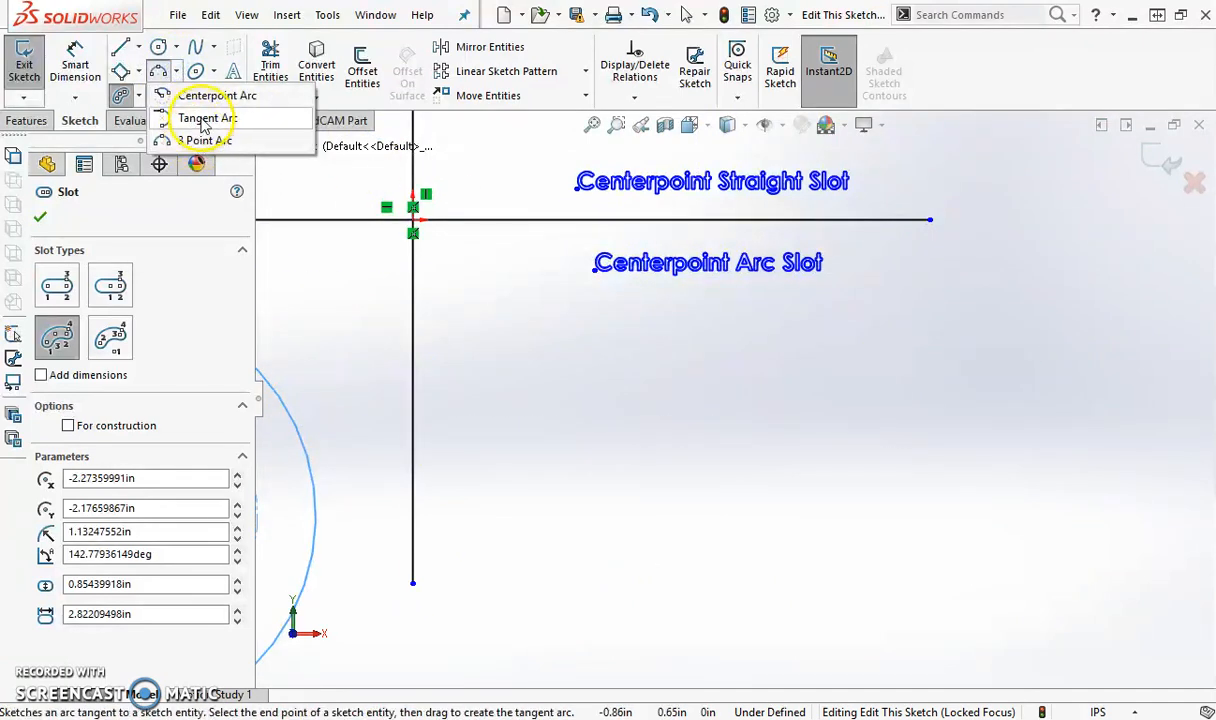
click(198, 96)
click(594, 488)
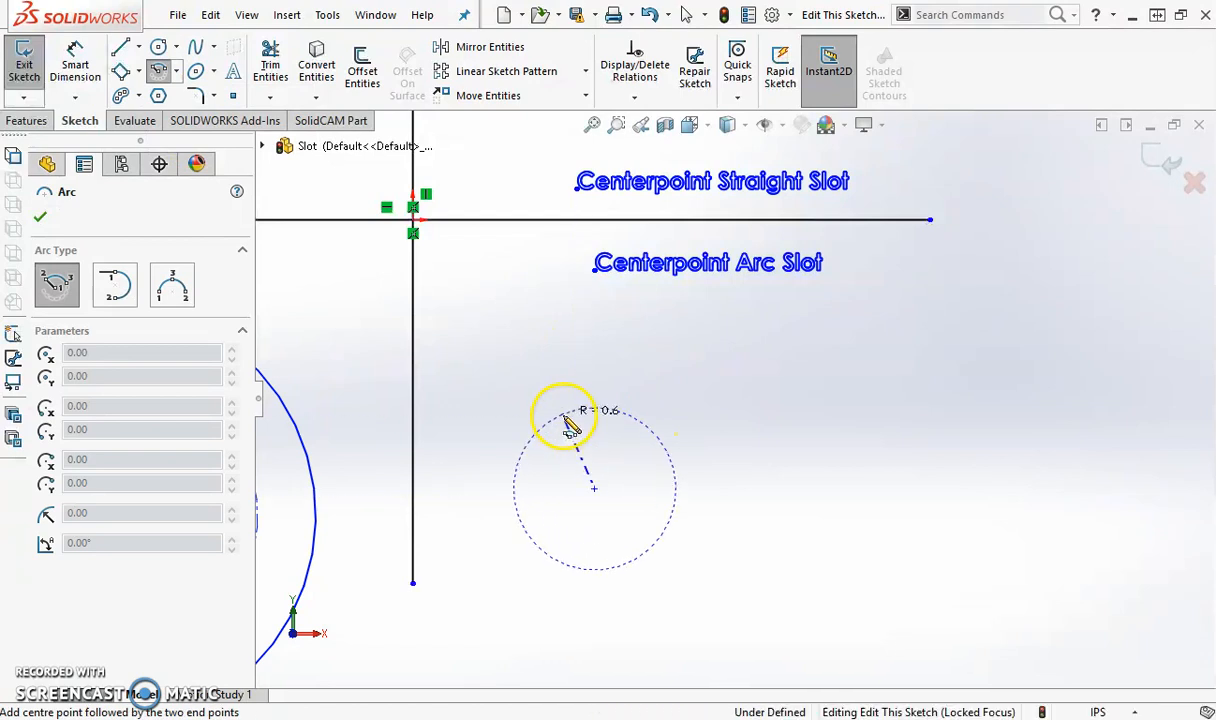
click(533, 343)
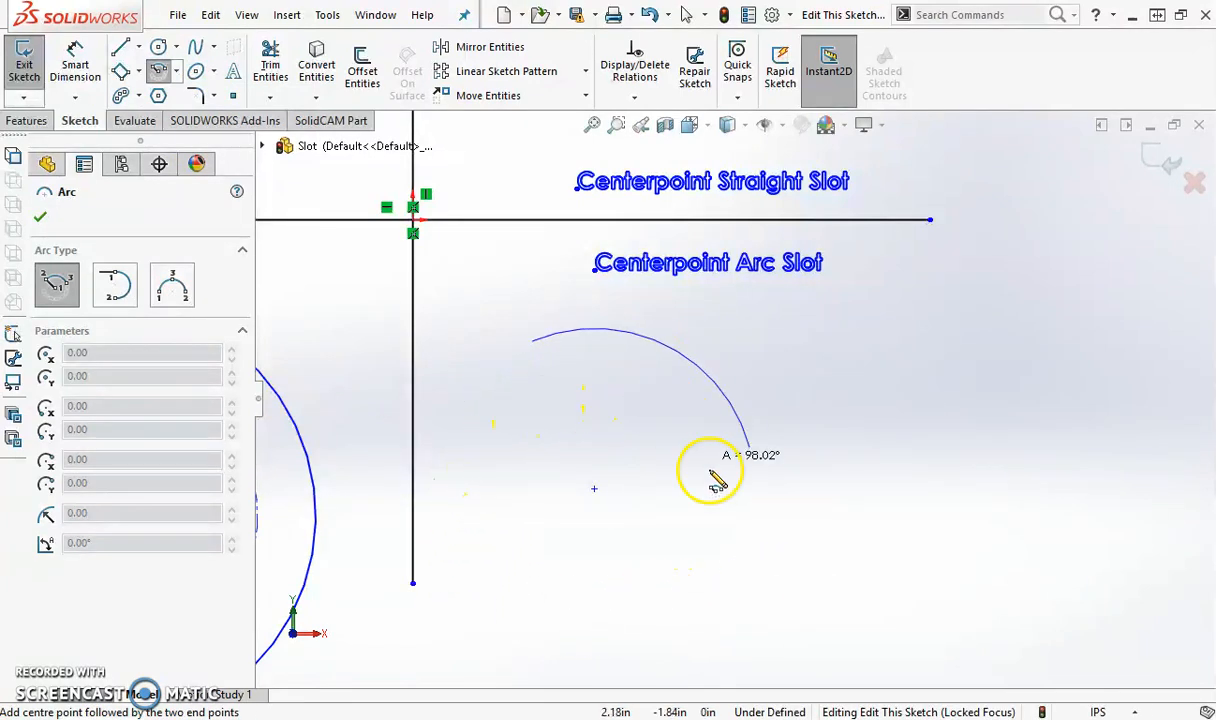
click(739, 557)
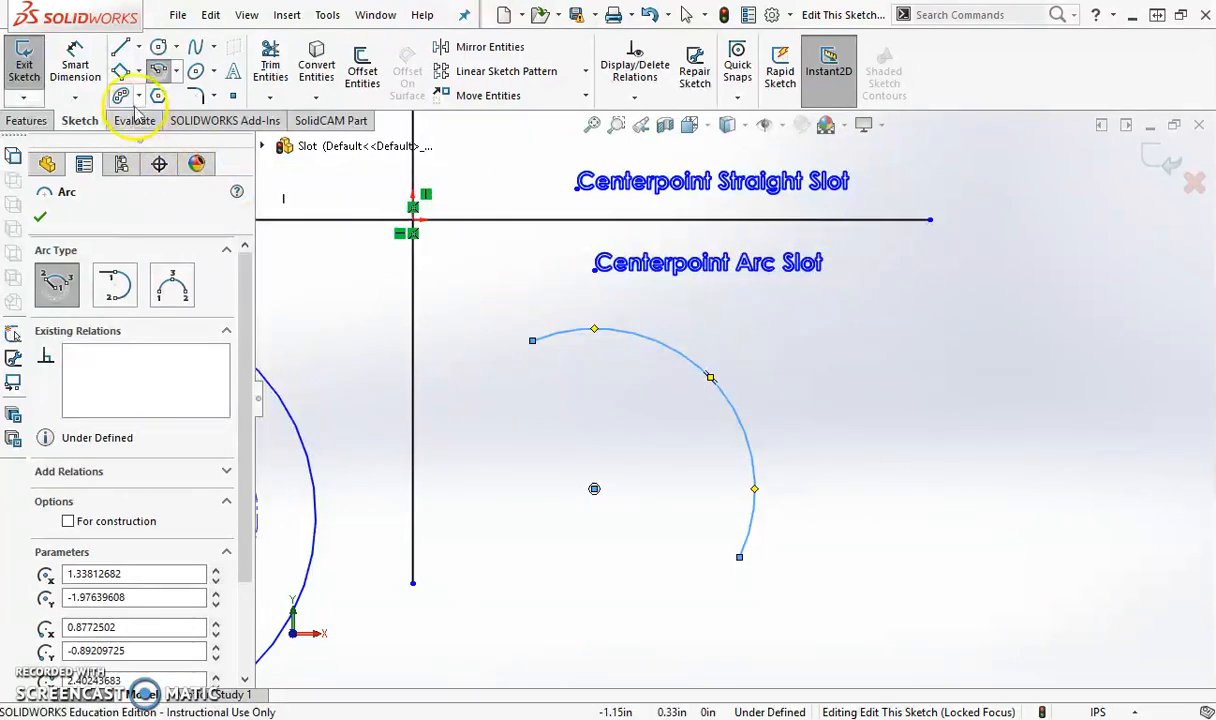
Sketch a centerpoint arc slot to the right of the centerpoint arc, with about 1.27 in radius, 168° arc angle and 0.63 in width.
click(138, 95)
click(172, 188)
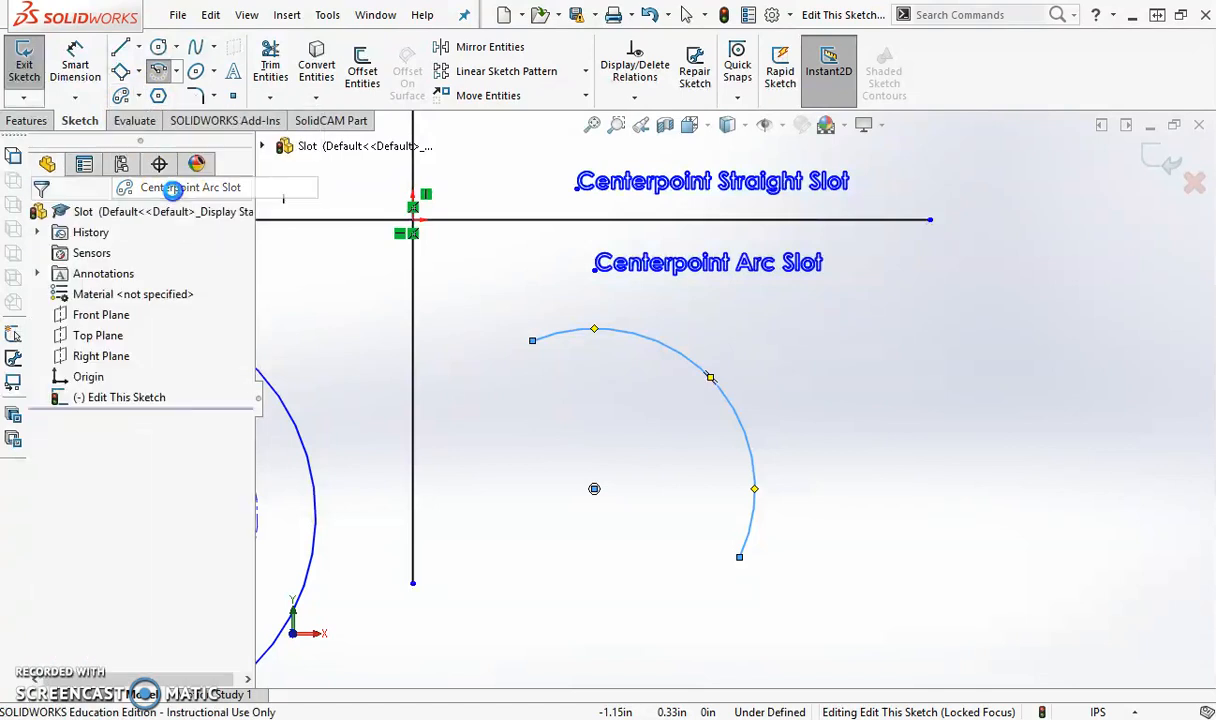
click(956, 516)
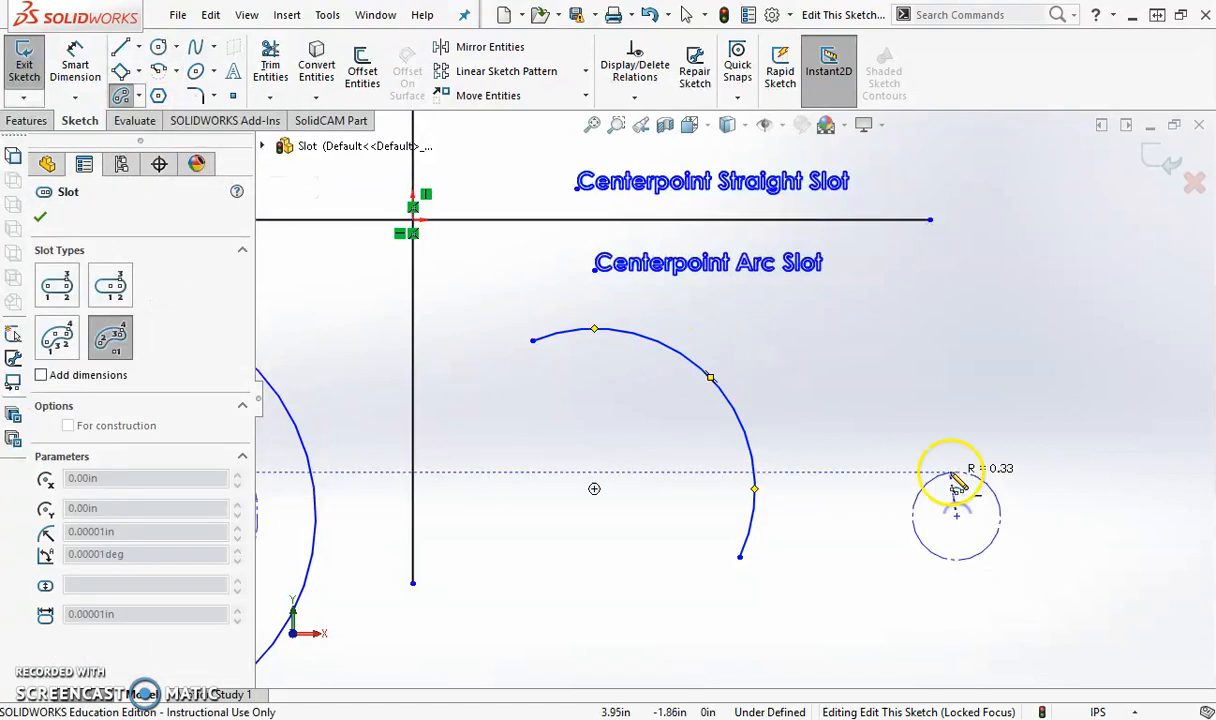
click(880, 362)
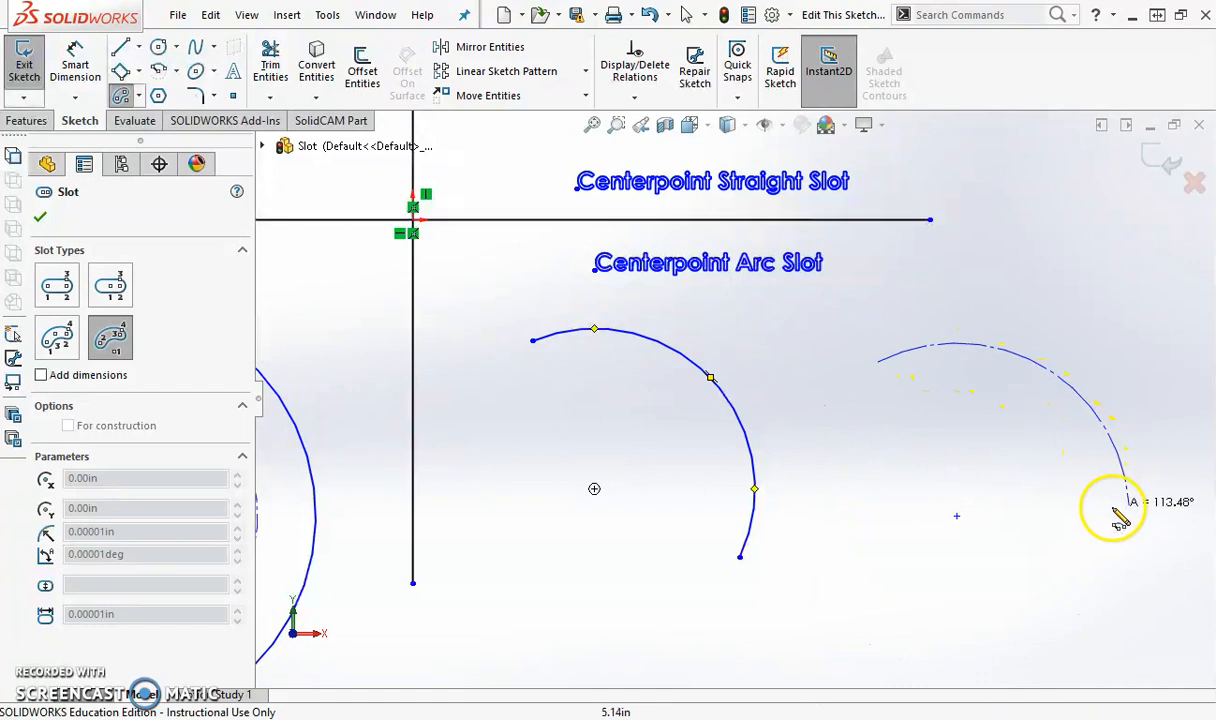
click(1078, 666)
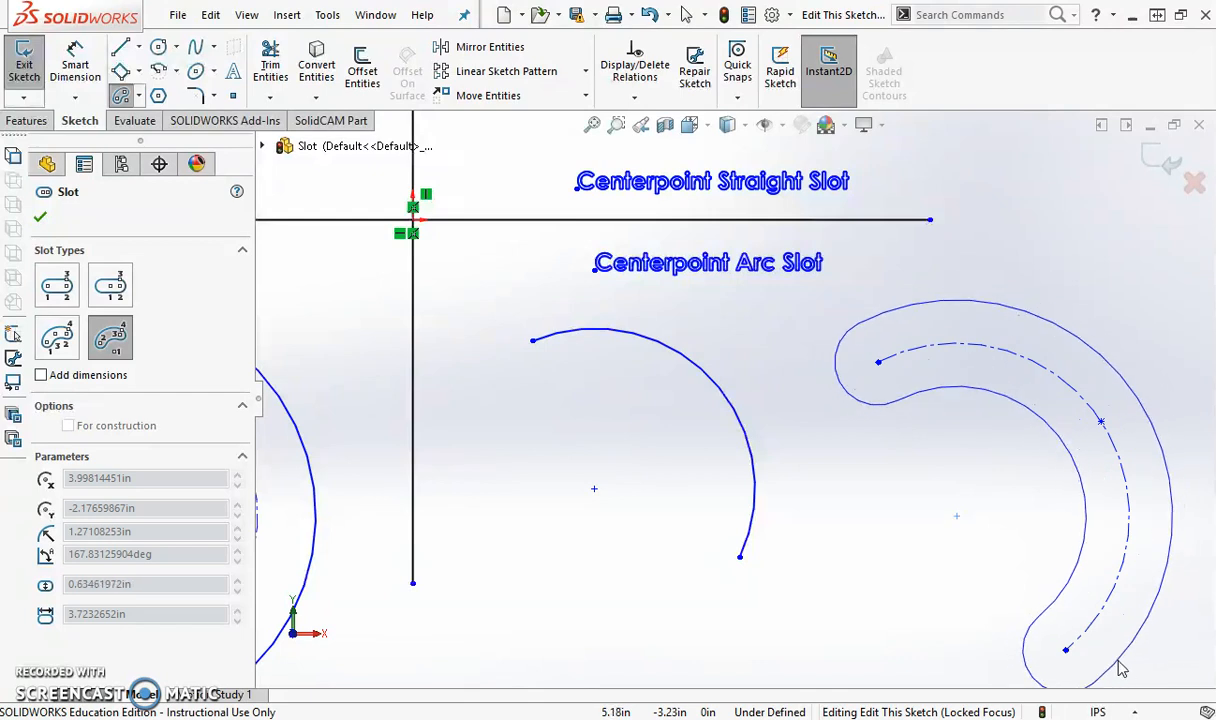
click(1030, 614)
Finish the slot tool and exit the sketch, keeping all four slots and both arcs.
scroll(936, 510, up, 3)
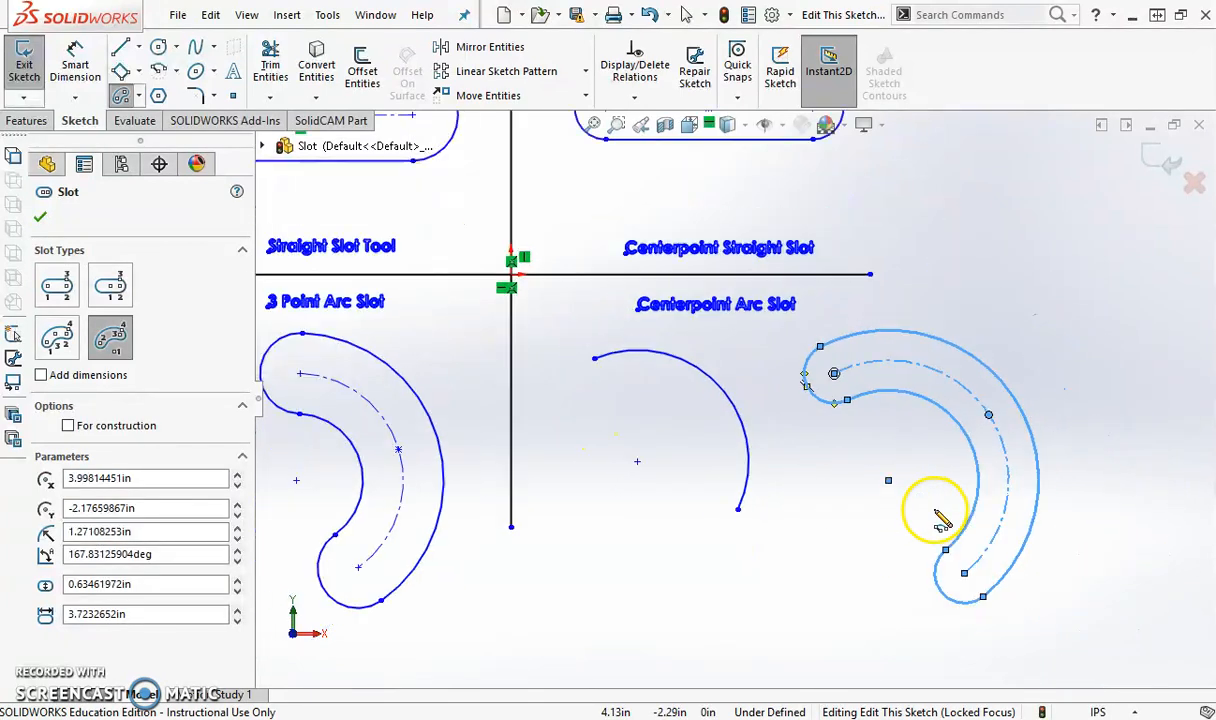
scroll(800, 480, up, 3)
scroll(518, 217, down, 2)
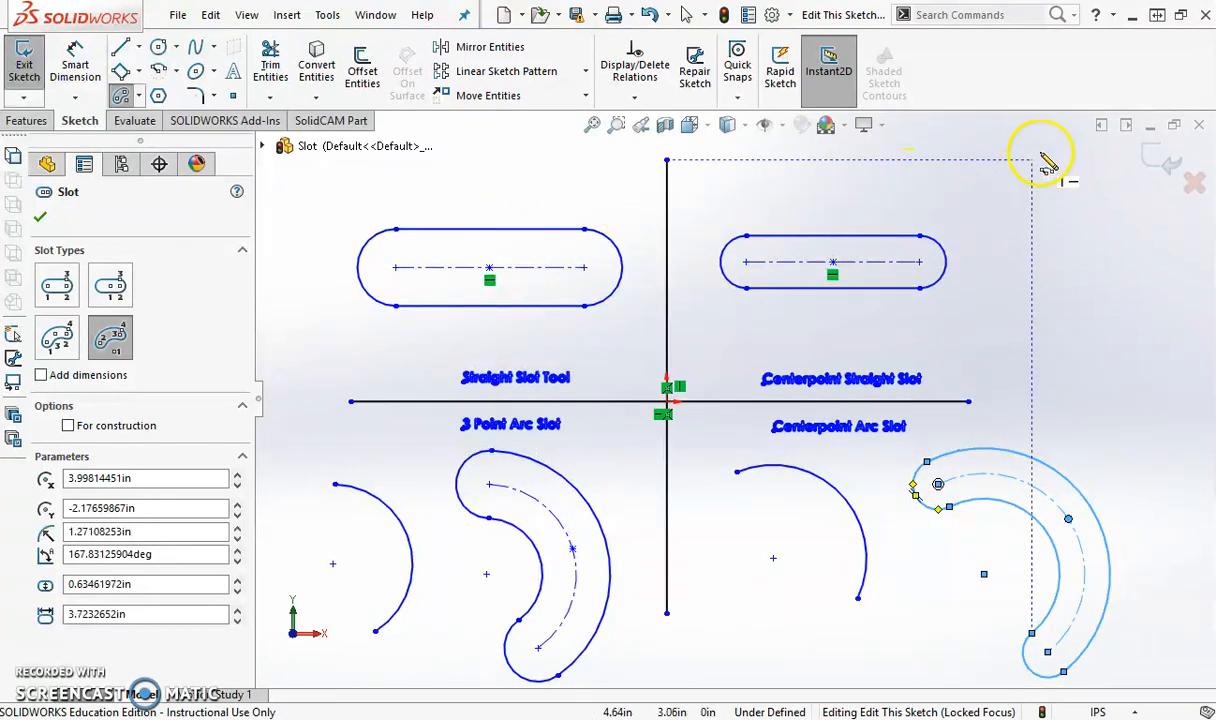
click(1157, 157)
click(1157, 157)
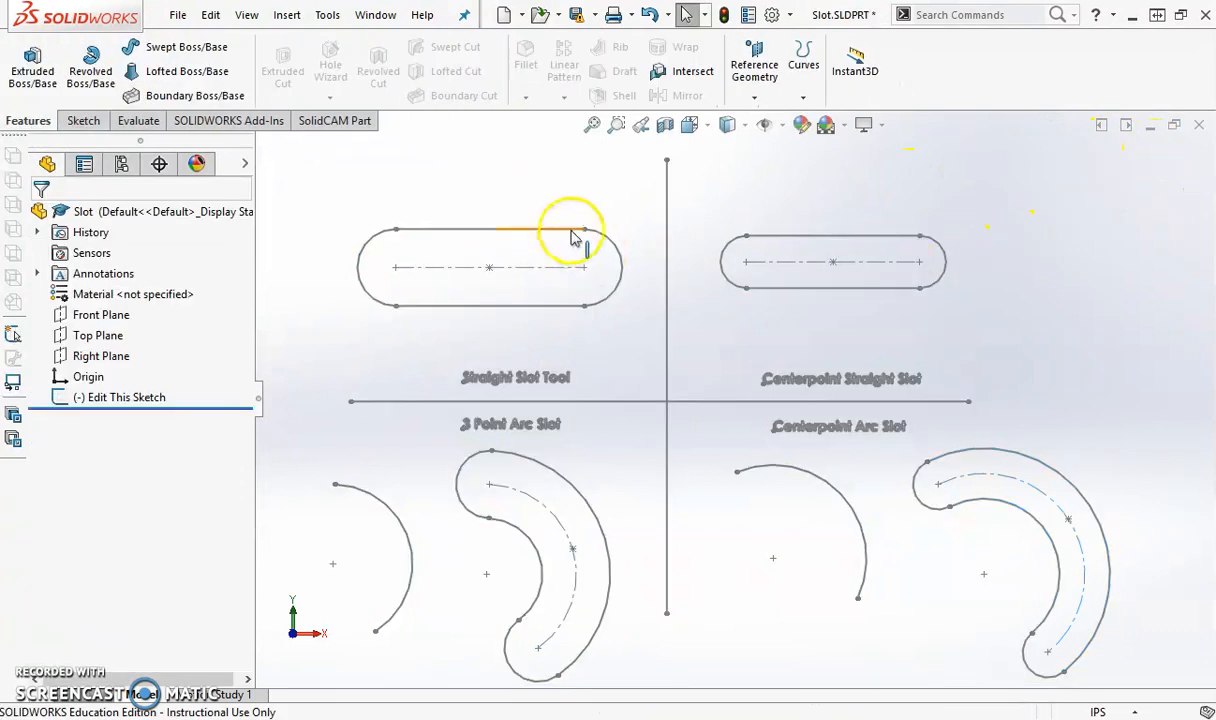